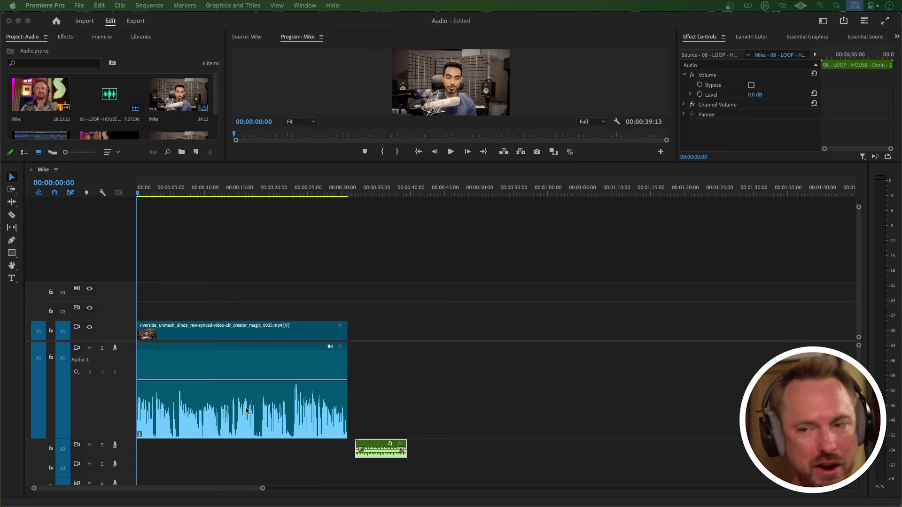
- Scrub the timeline to the loud peaks in the dialogue clip at about 6 and 23 seconds
scroll(169, 387, "down", 1)
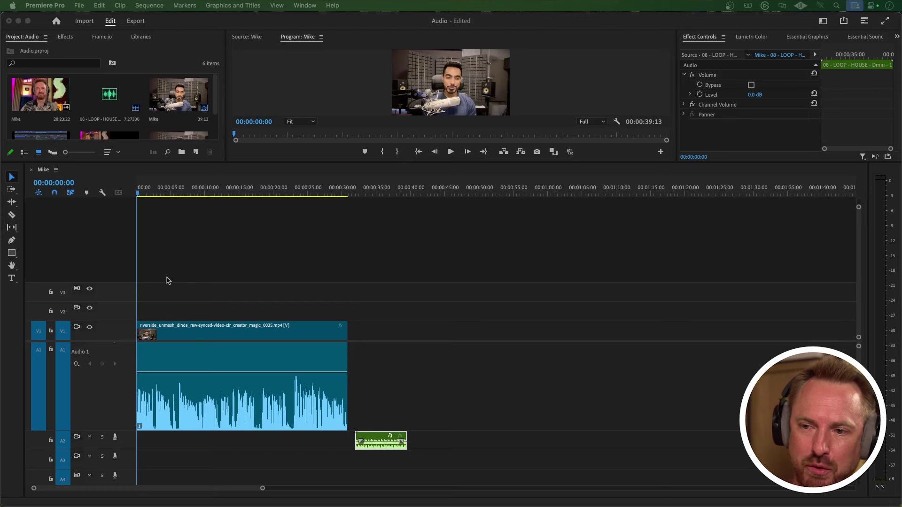
left_click(186, 196)
left_click_drag(188, 196, 182, 197)
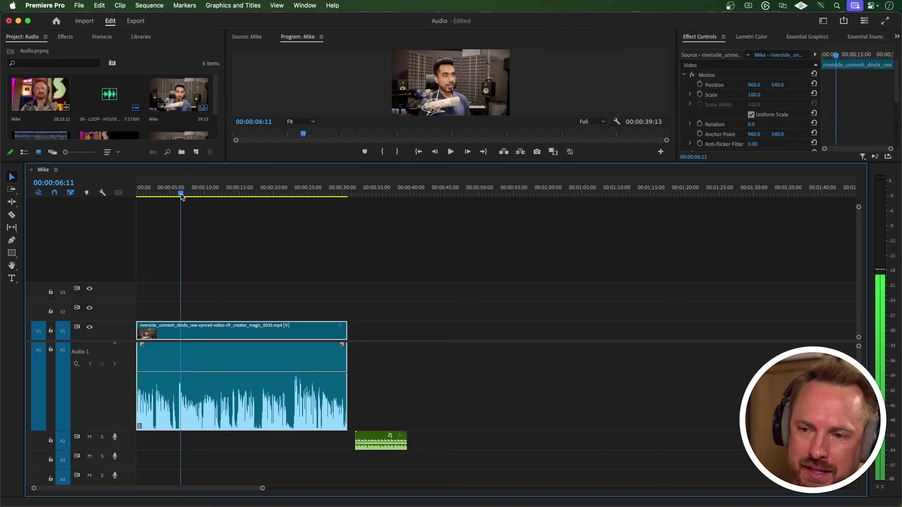
left_click_drag(289, 196, 295, 199)
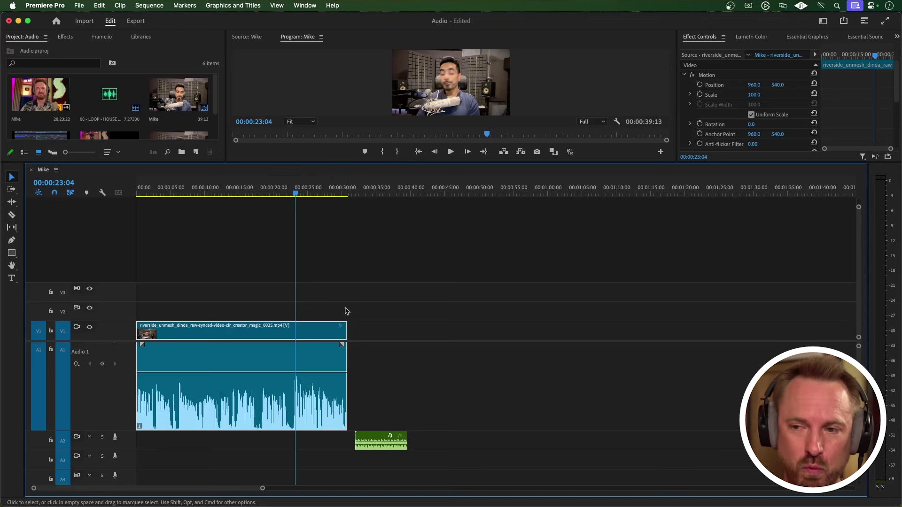
scroll(312, 368, "up", 1)
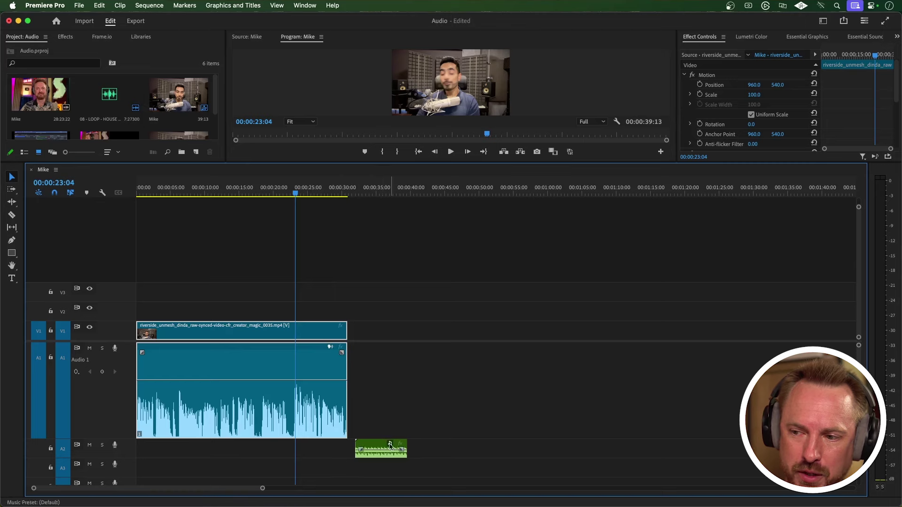
- Show the dialogue clip's Essential Sound settings with more vertical room, and try the Dynamics option under Clarity
left_click(330, 347)
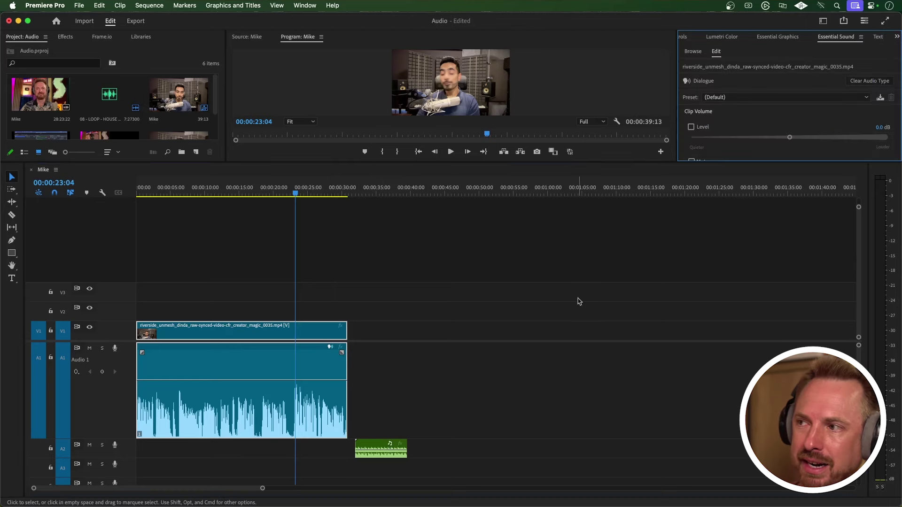
left_click_drag(708, 162, 687, 346)
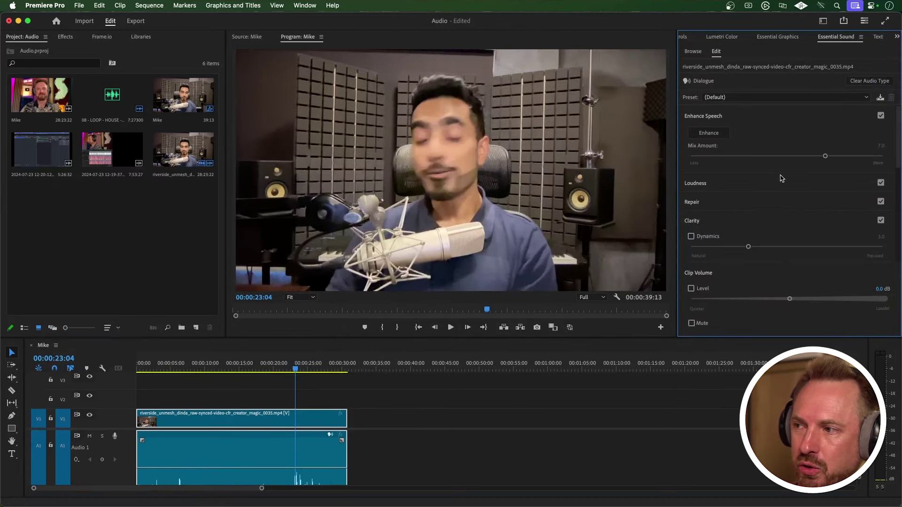
left_click(708, 236)
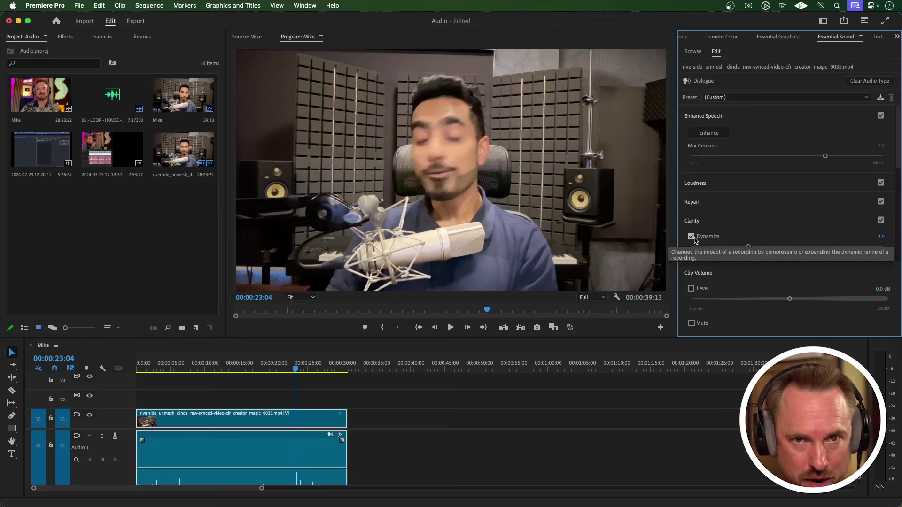
left_click(692, 237)
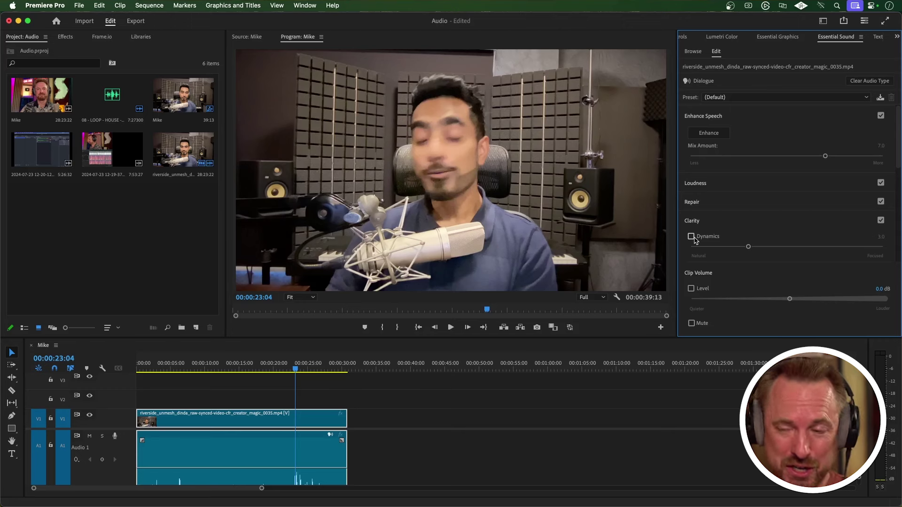
- Return the playhead to the start of the sequence and switch to the Audio workspace
left_click(141, 365)
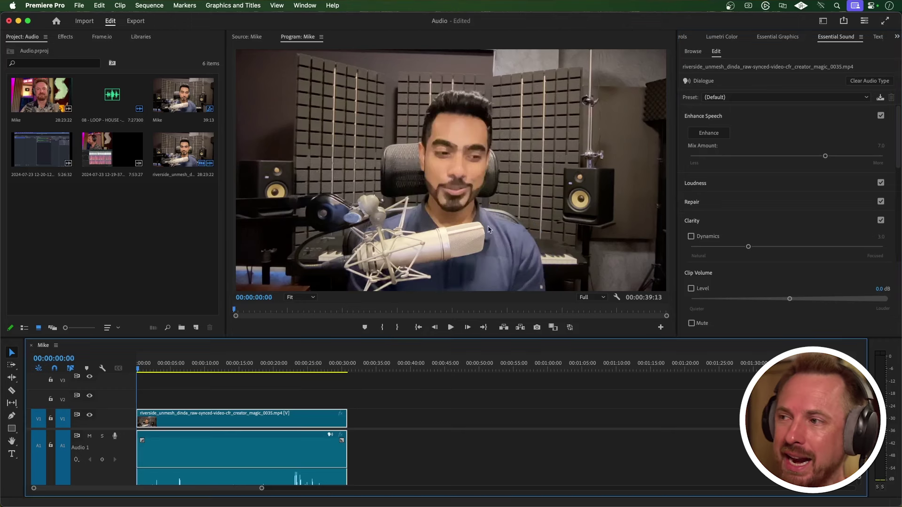
left_click(825, 22)
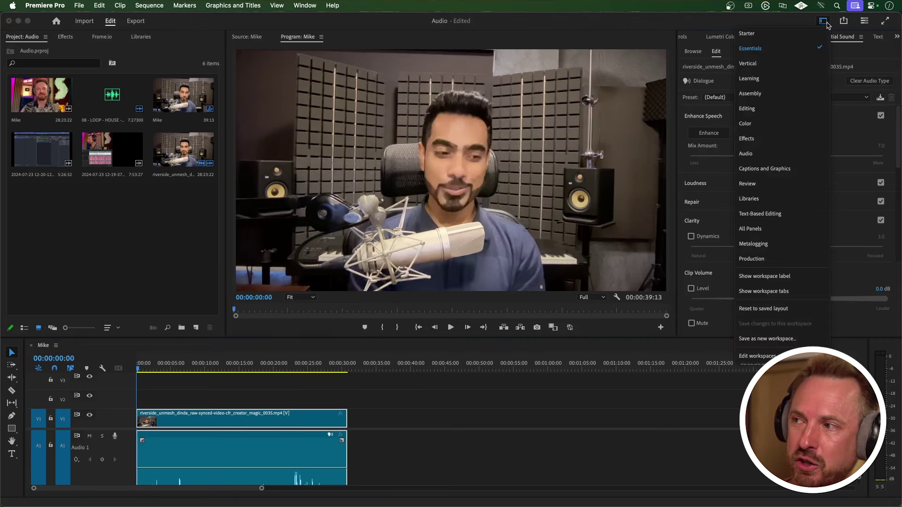
left_click(790, 156)
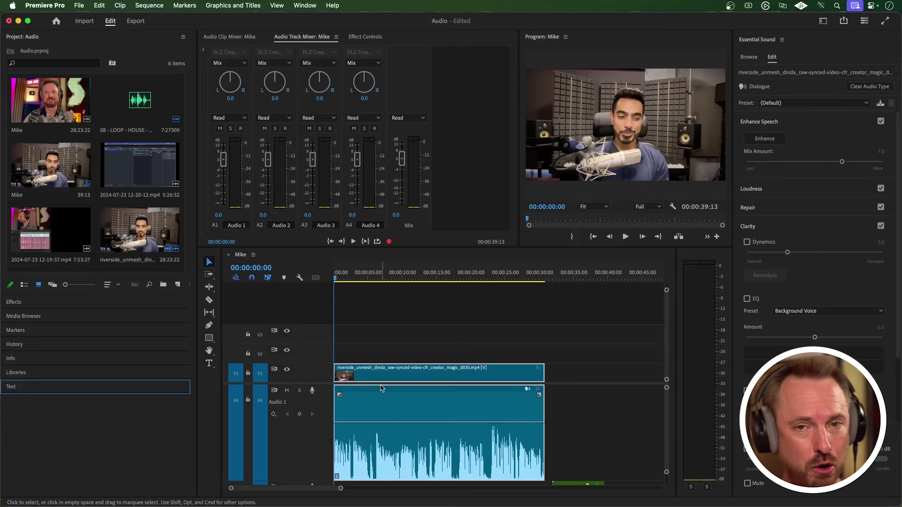
- Add a Single-band Compressor to the first effect slot of Audio 1 in the track mixer and review its settings
left_click(203, 50)
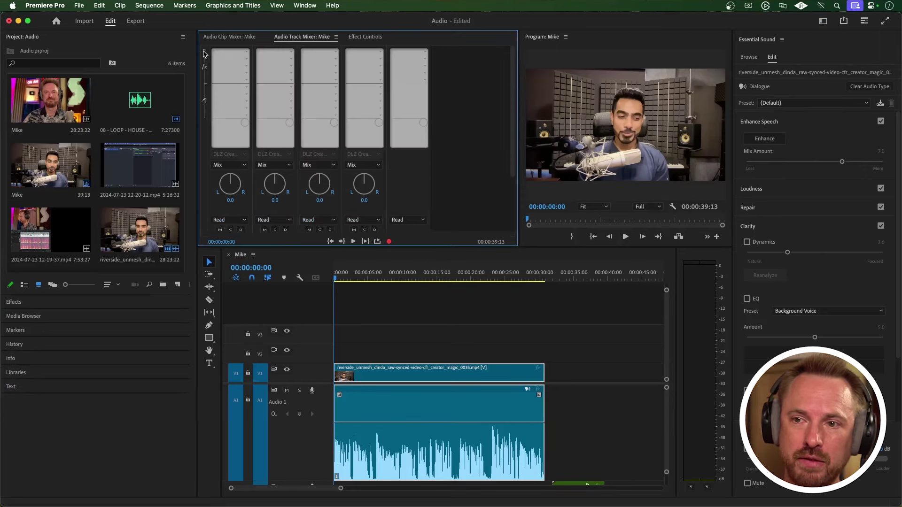
left_click(247, 54)
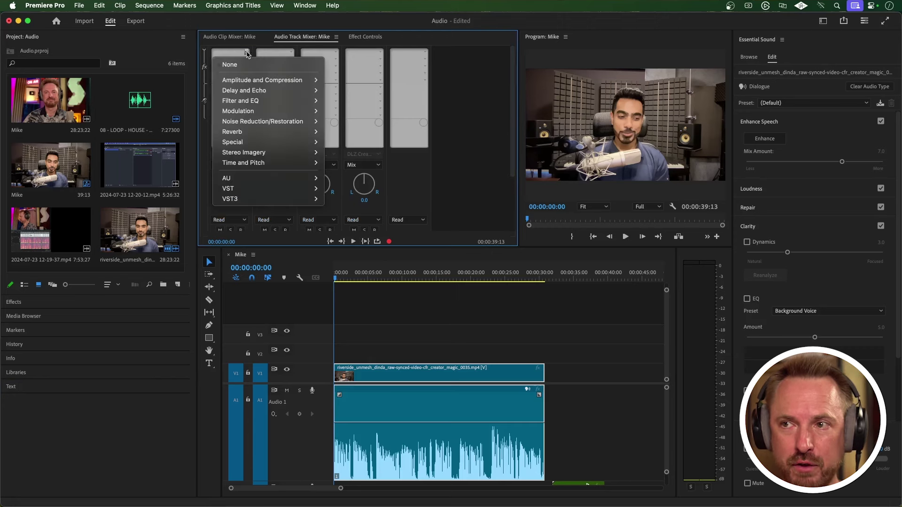
mouse_move(262, 79)
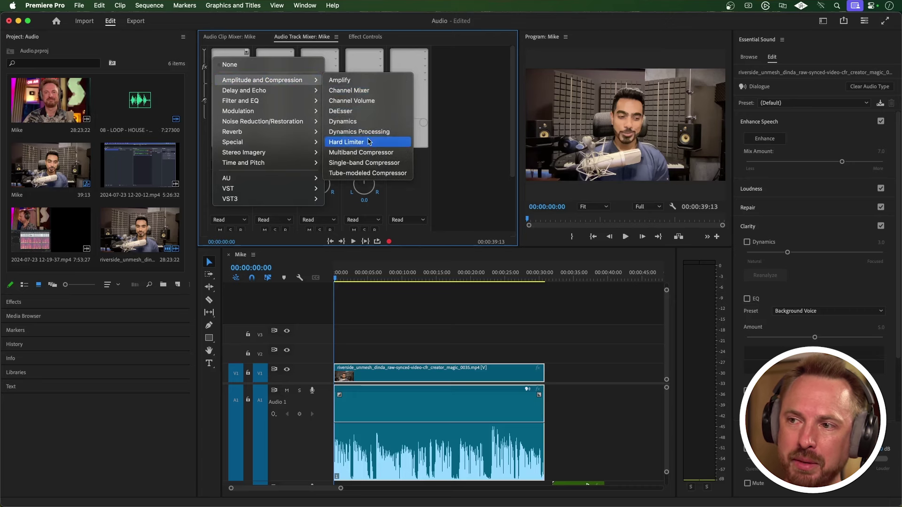
left_click(369, 163)
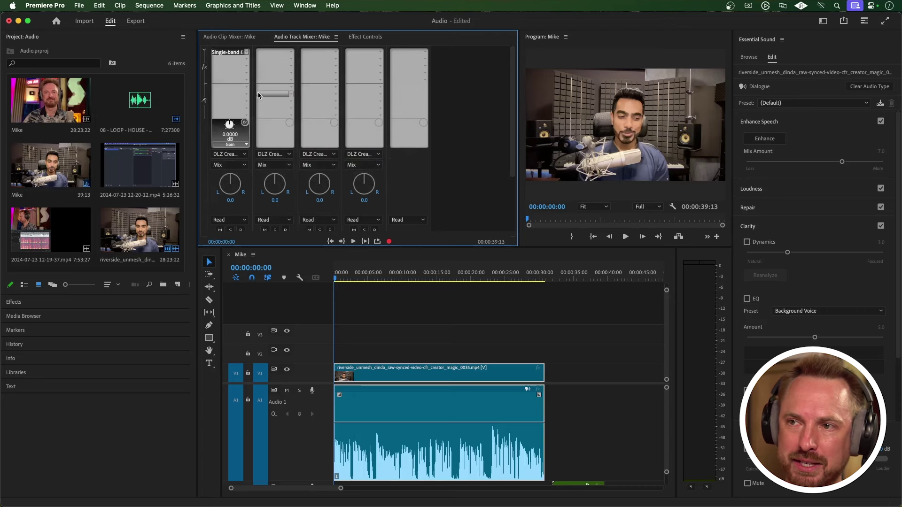
double_click(222, 53)
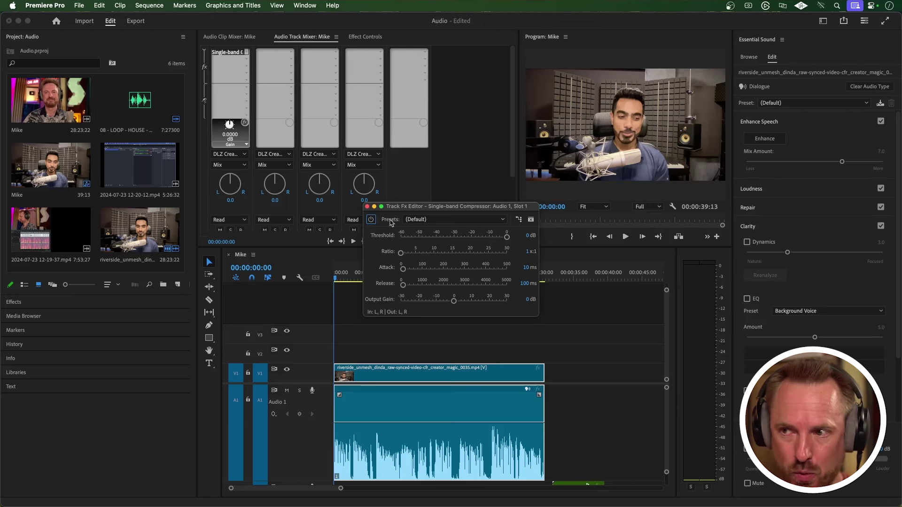
left_click(367, 207)
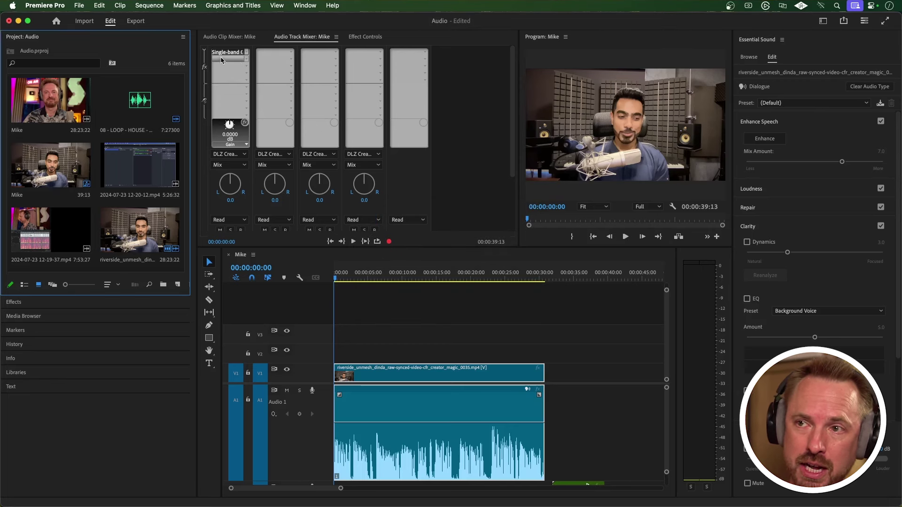
- Hide the track mixer's effects area and play the dialogue to read Audio 1's peak levels on the meter
left_click(205, 50)
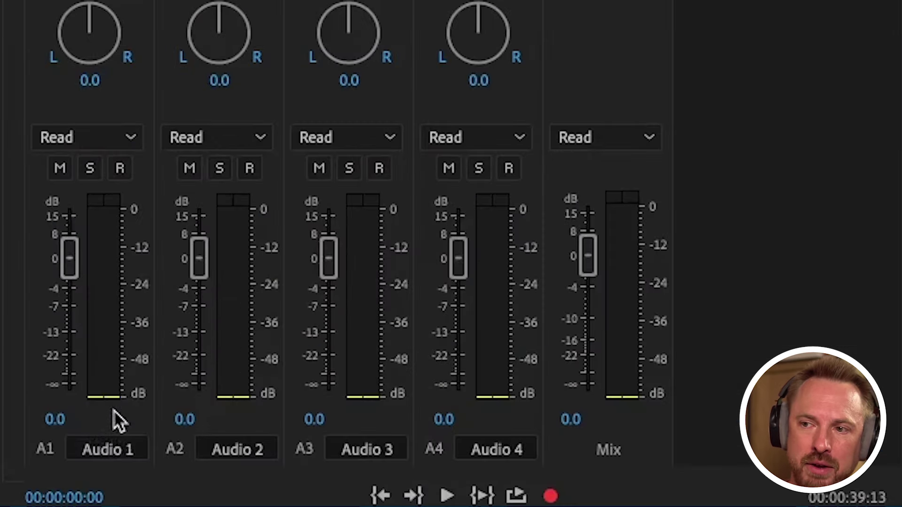
key("space")
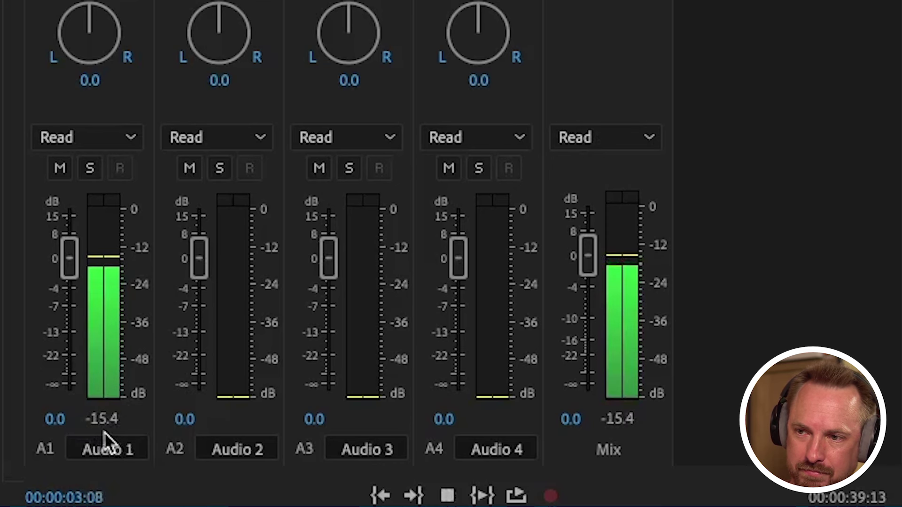
key("space")
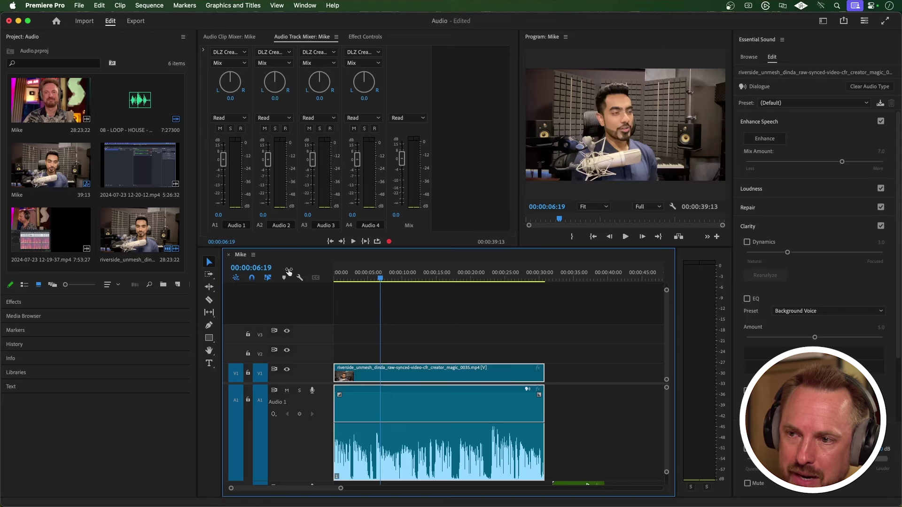
key("space")
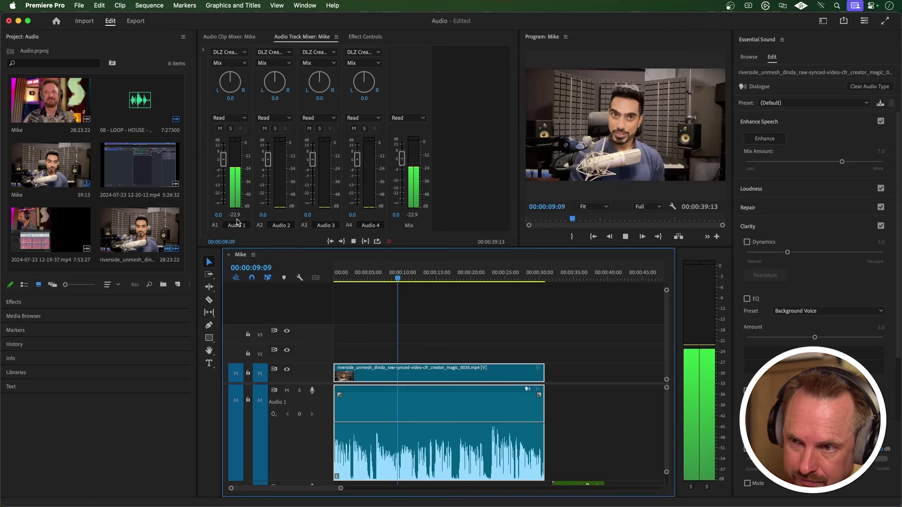
key("space")
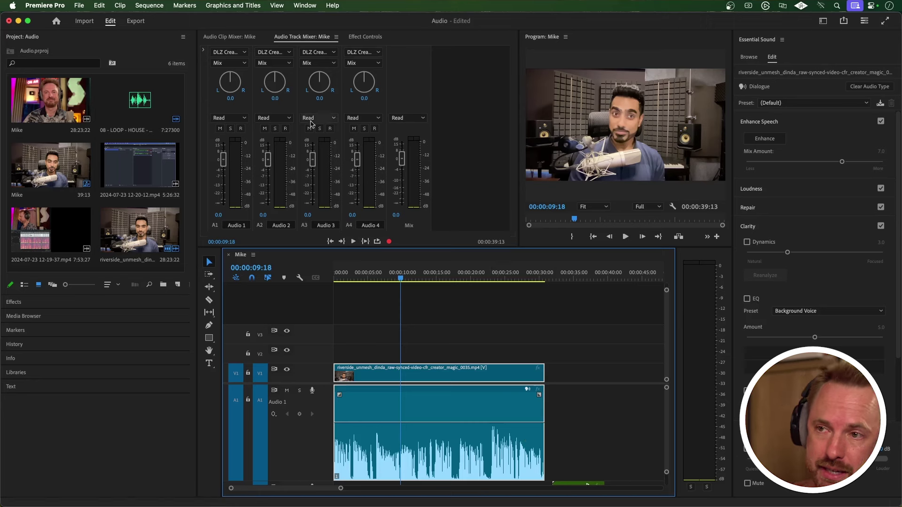
- Reopen the Single-band Compressor on Audio 1 and set its threshold to -19 dB
left_click(205, 51)
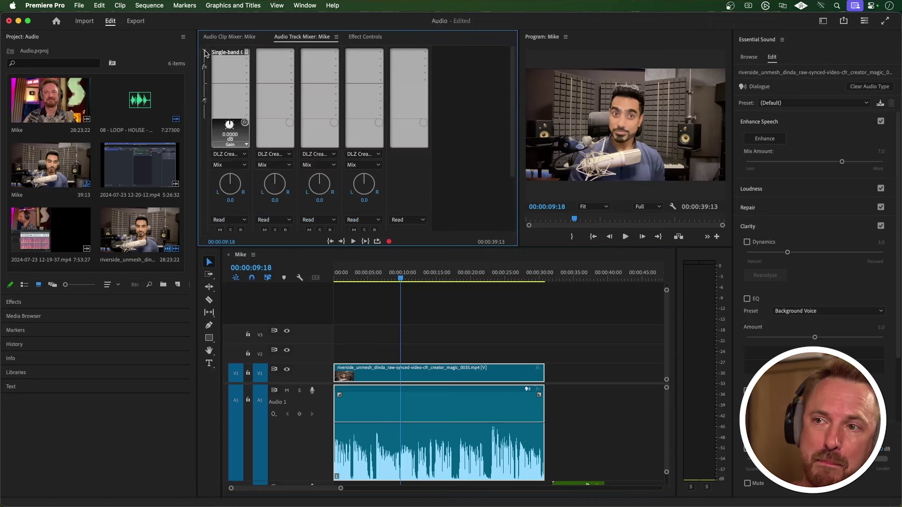
double_click(227, 52)
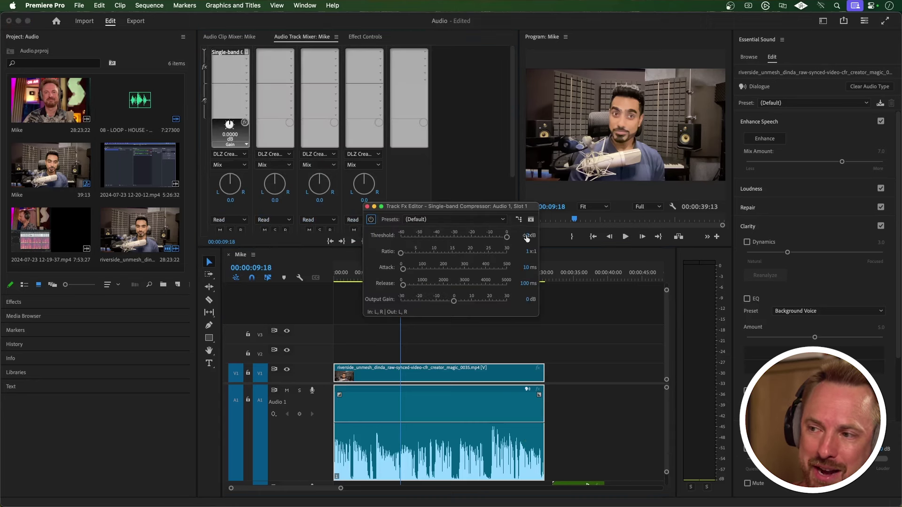
left_click(527, 235)
type("-19")
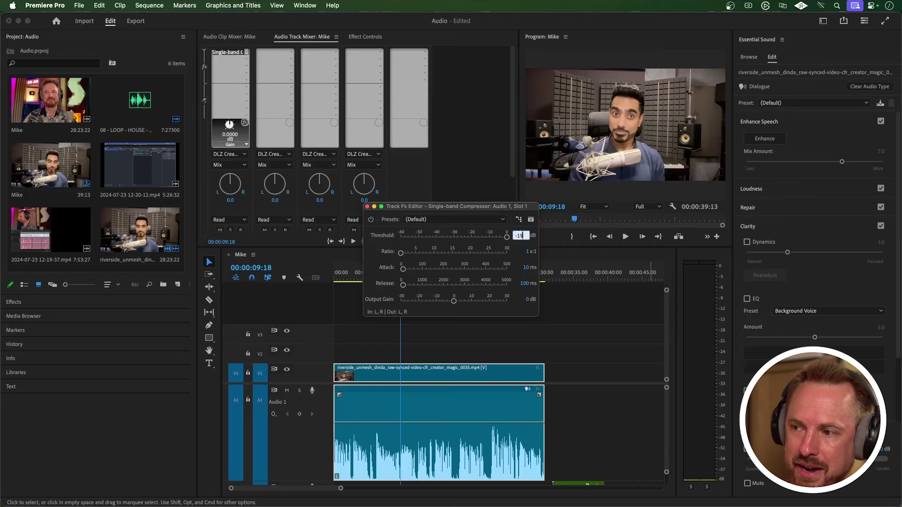
key("Return")
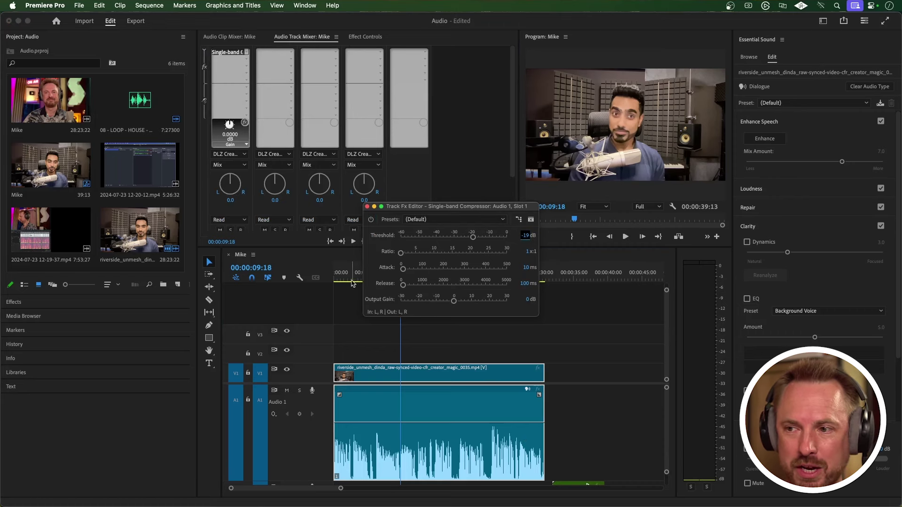
- Play the dialogue from the start to hear the compressor with its new threshold
left_click(336, 278)
key("space")
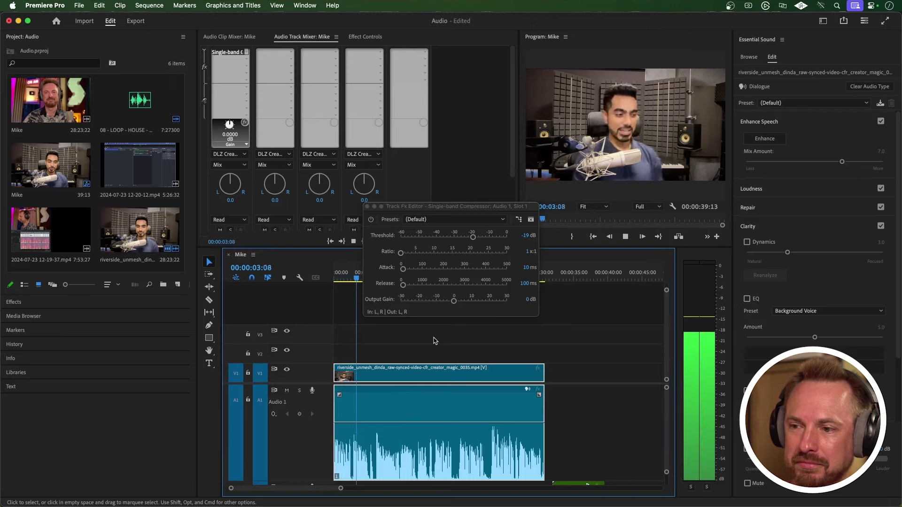
key("space")
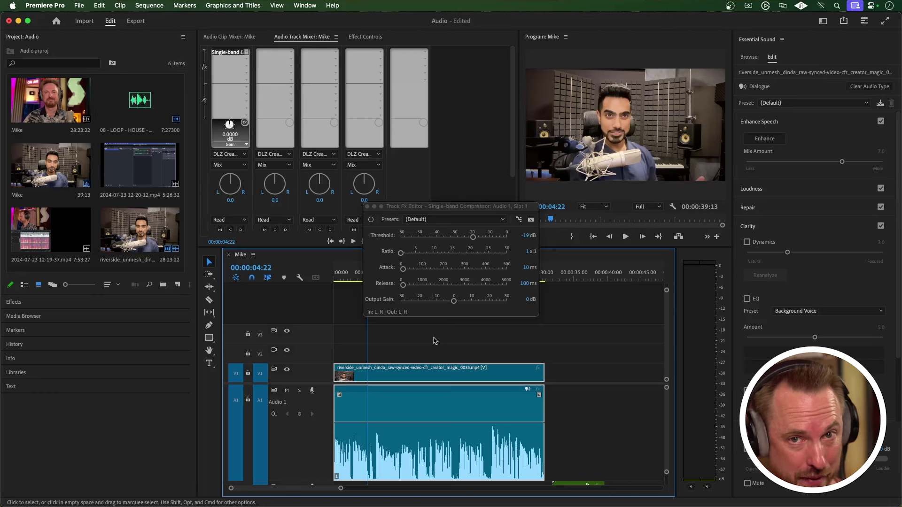
- Try a compressor ratio of 2:1 and listen to a few seconds of the dialogue
left_click(528, 252)
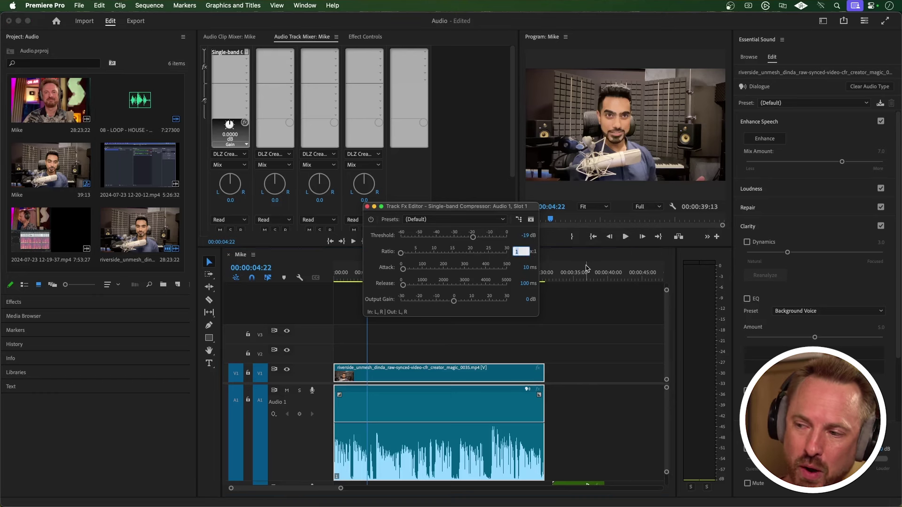
type("2")
key("Return")
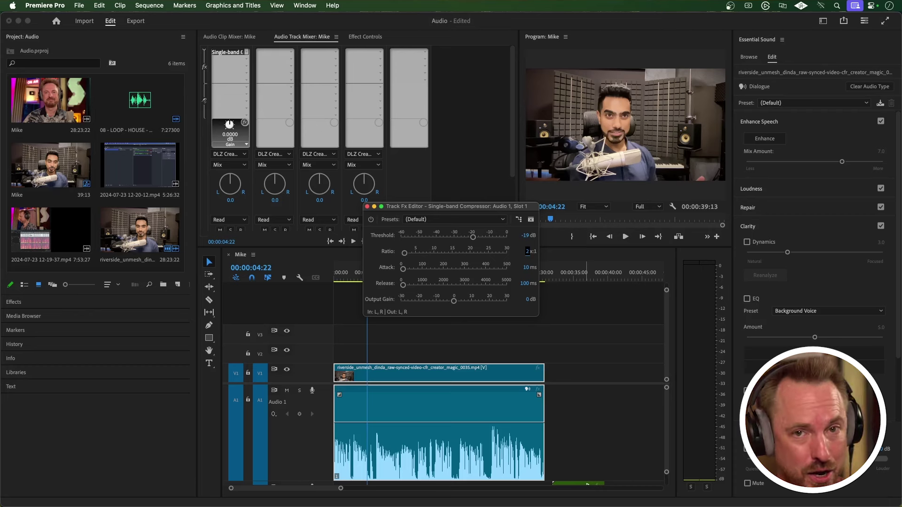
key("space")
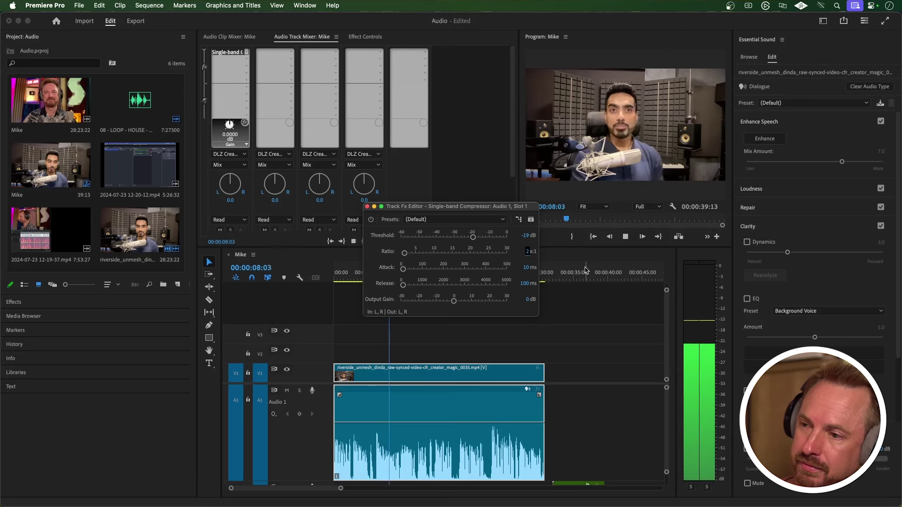
key("space")
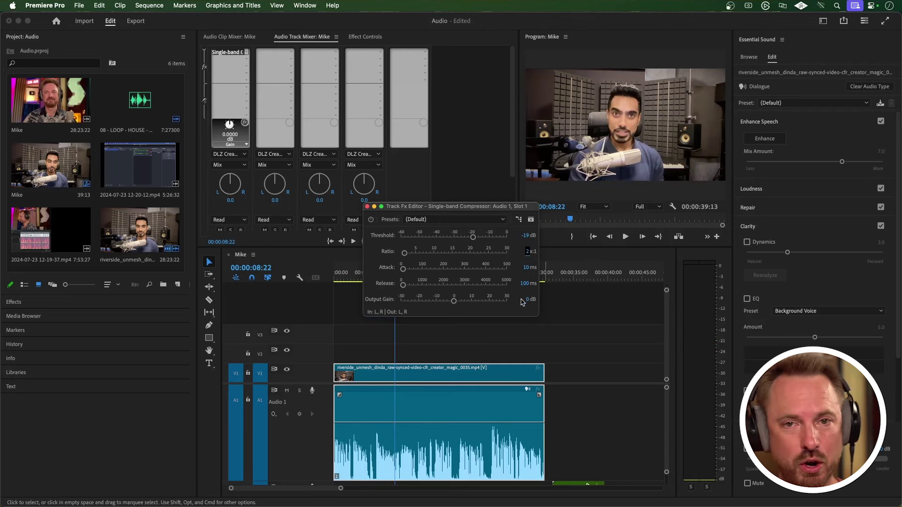
- Set the compressor ratio to 3:1 and replay the dialogue from about 4 seconds to check it
left_click(526, 251)
type("3")
key("Return")
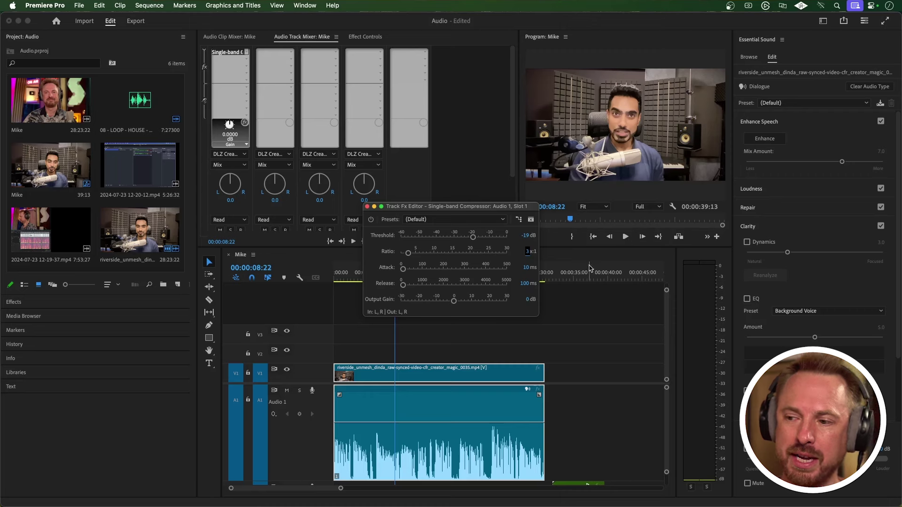
left_click(360, 273)
key("space")
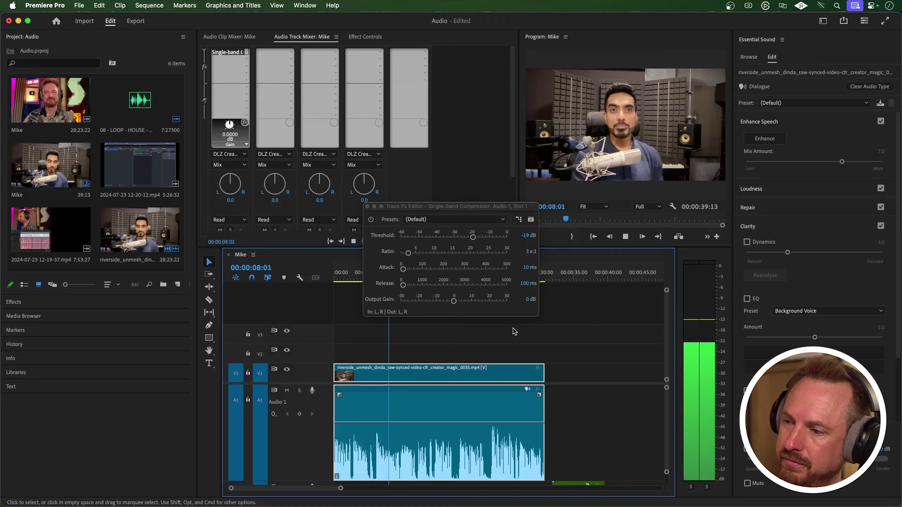
key("space")
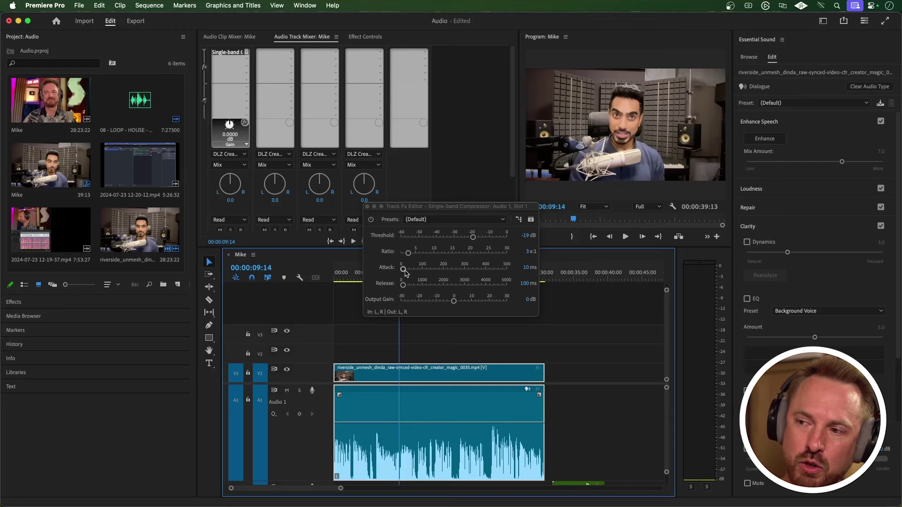
- Set the Single-band Compressor's attack and release to 1 ms each, audition the dialogue around 22 seconds, and close the effect editor
left_click_drag(405, 270, 401, 286)
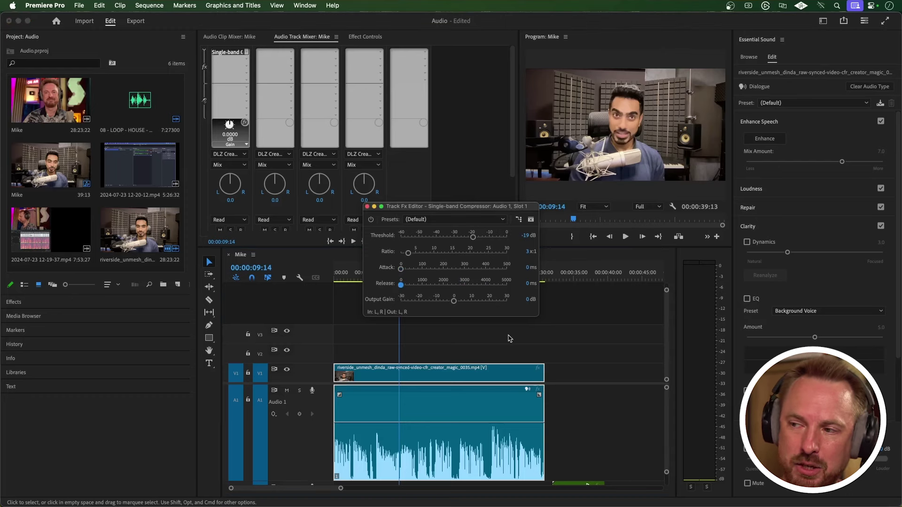
left_click(529, 269)
type("1")
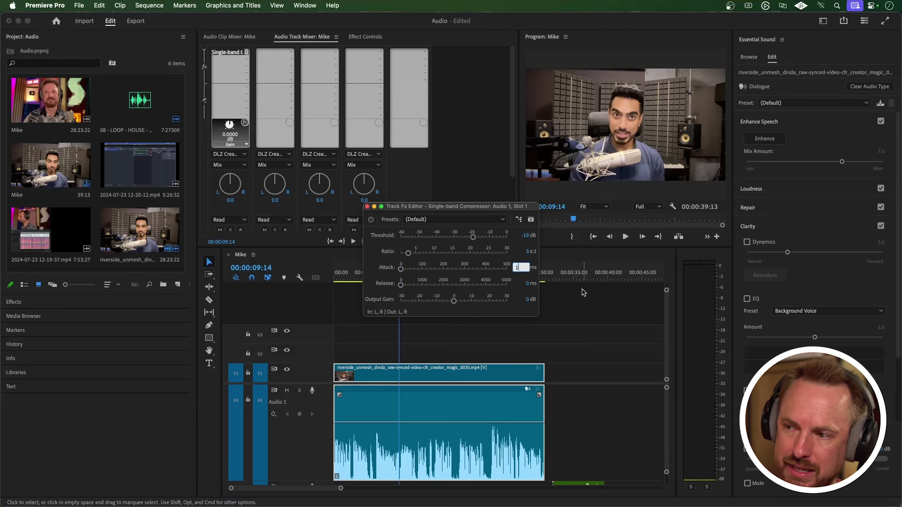
left_click(529, 284)
type("1")
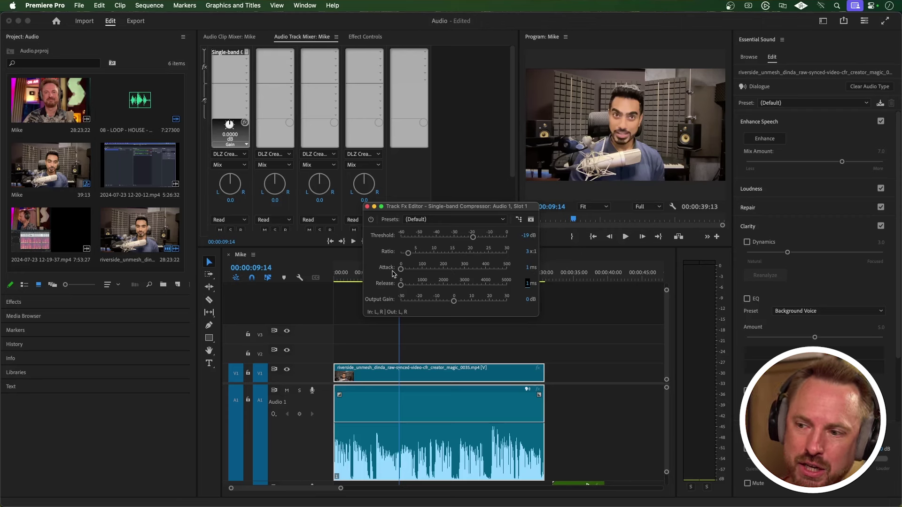
left_click_drag(359, 275, 492, 302)
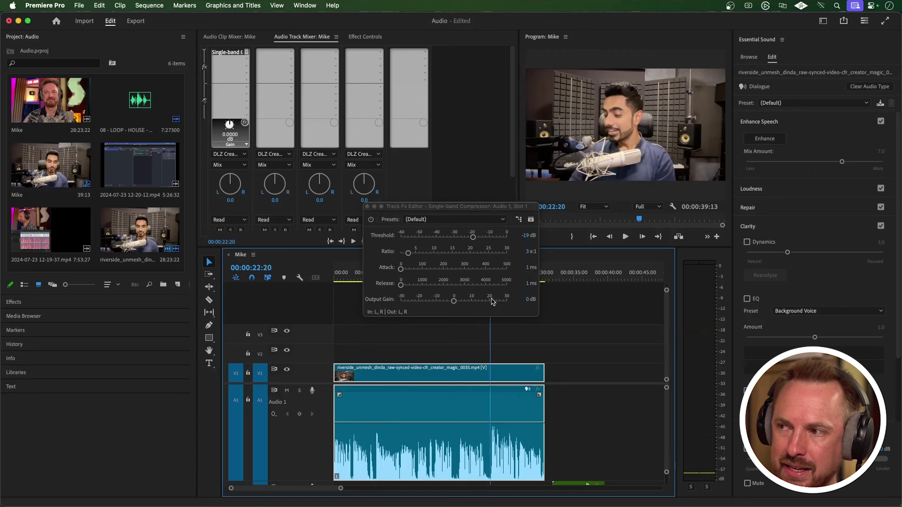
left_click(367, 206)
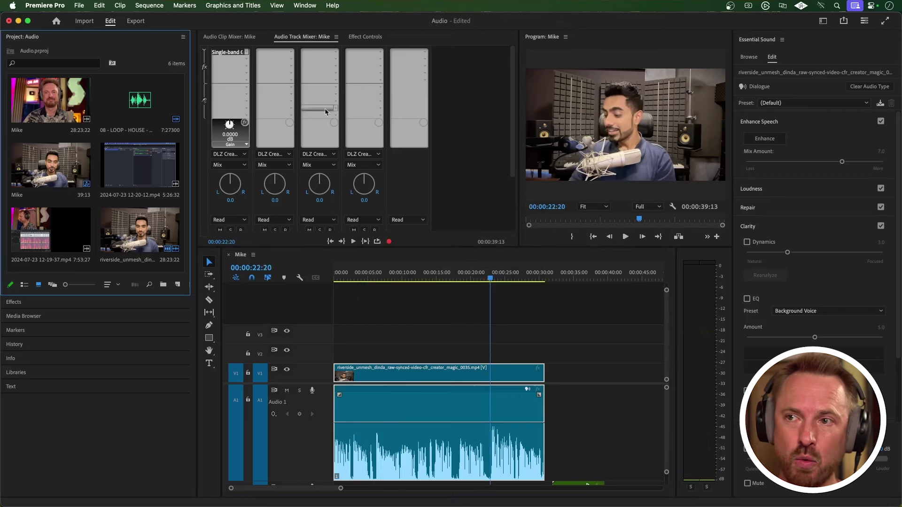
- Replace the Single-band Compressor on Audio 1 with a Tube-modeled Compressor and play about two seconds of dialogue with its editor open
left_click(245, 52)
mouse_move(258, 79)
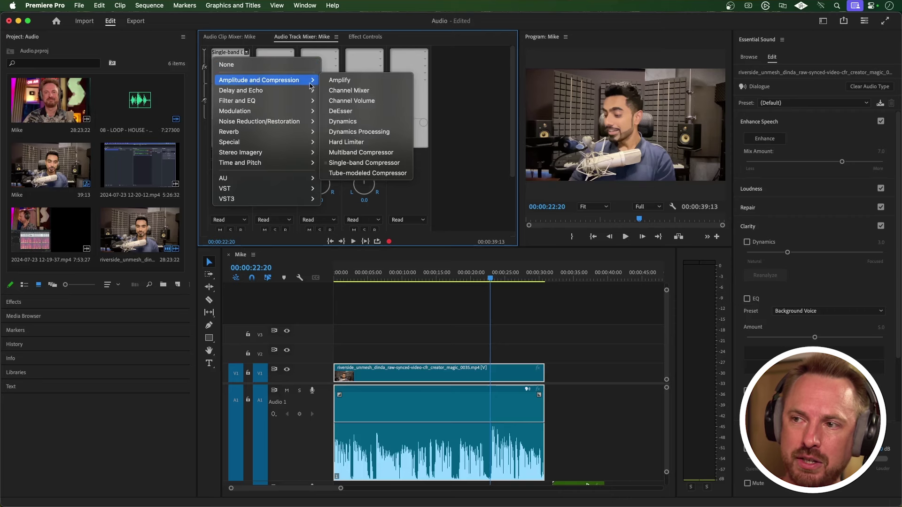
left_click(368, 173)
double_click(229, 52)
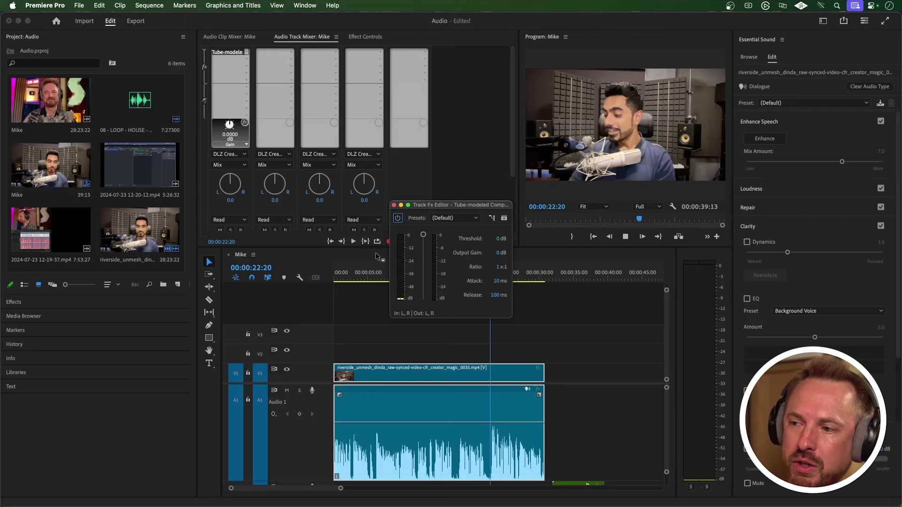
key("space")
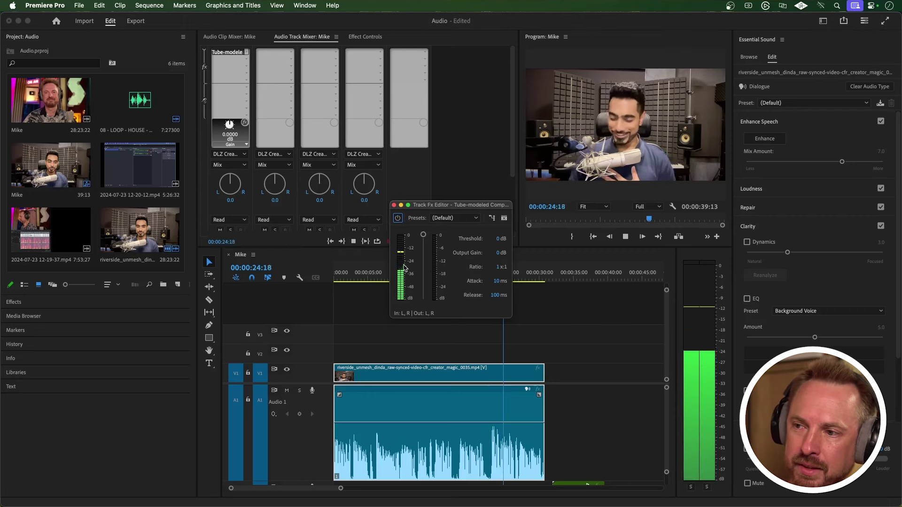
key("space")
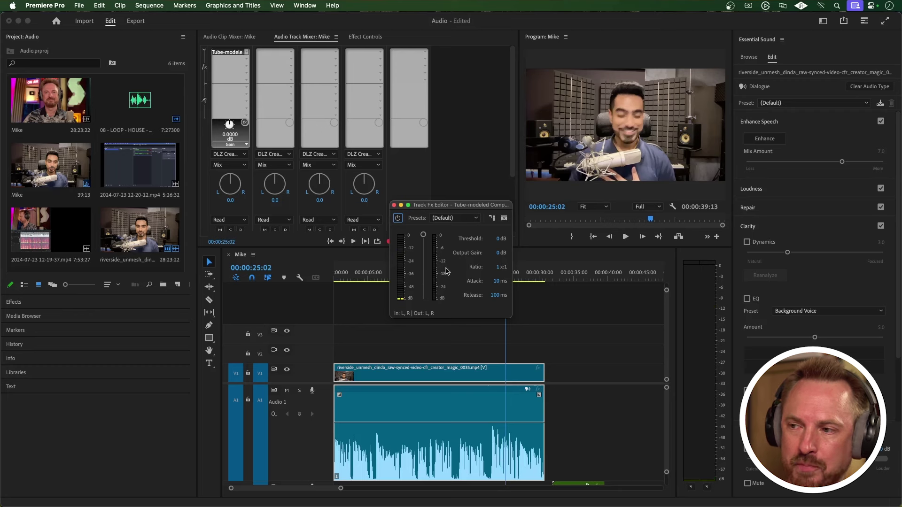
- Set the Tube-modeled Compressor's threshold to -19 dB and its ratio to 2:1
left_click(500, 240)
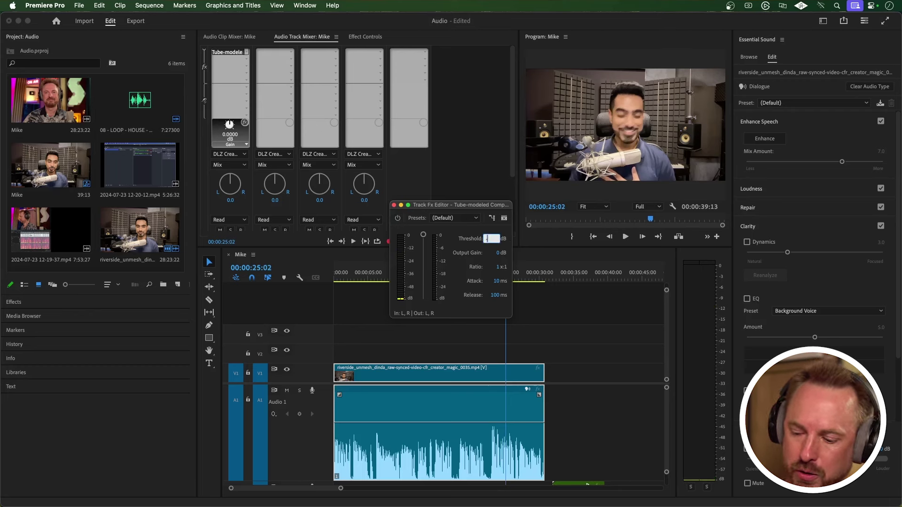
type("-19")
key("Return")
left_click(499, 267)
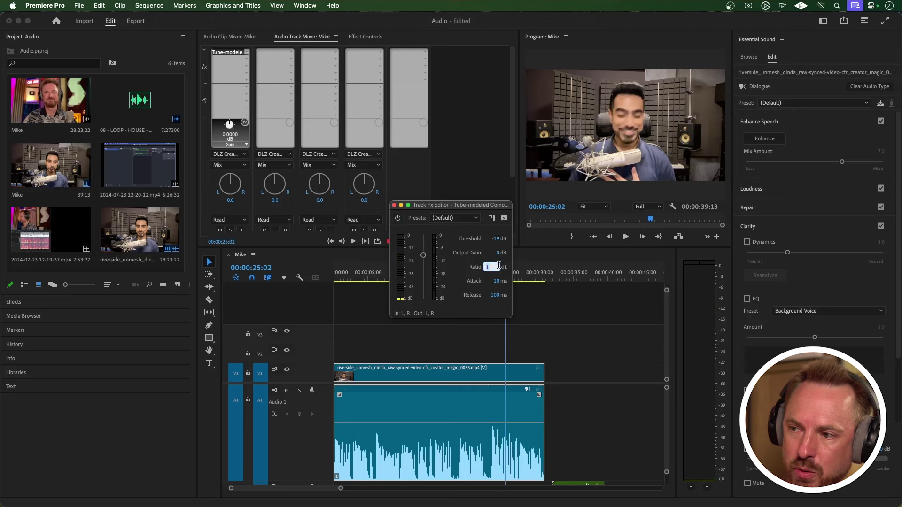
type("2")
key("Return")
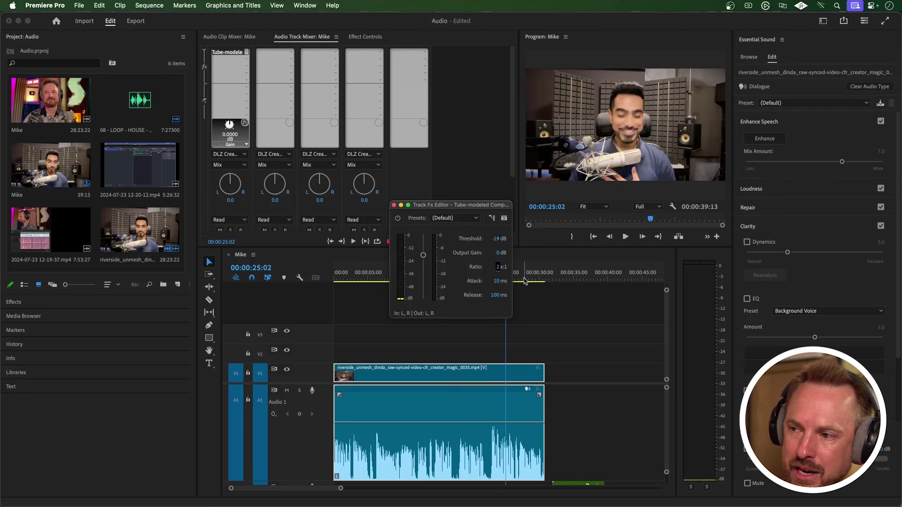
- Play the loud passage around 23 seconds and the opening of the dialogue while watching the compressor's gain reduction meter
key("space")
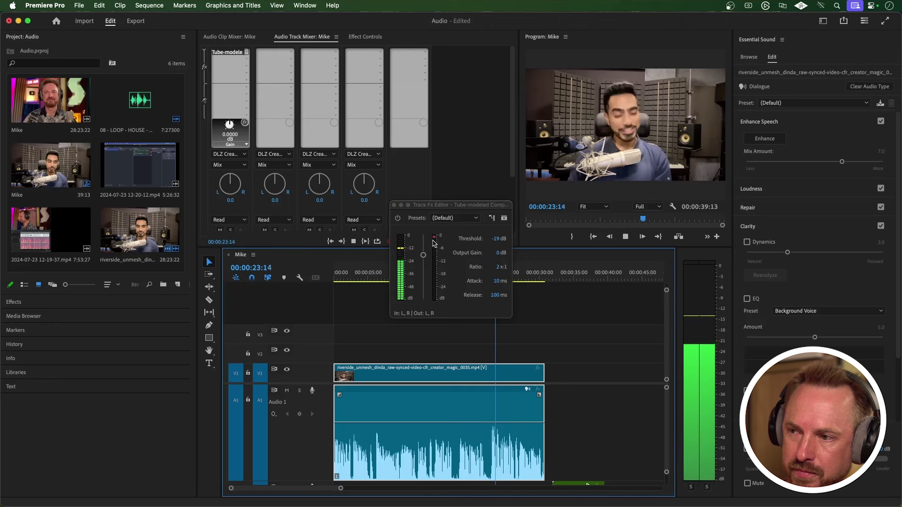
key("space")
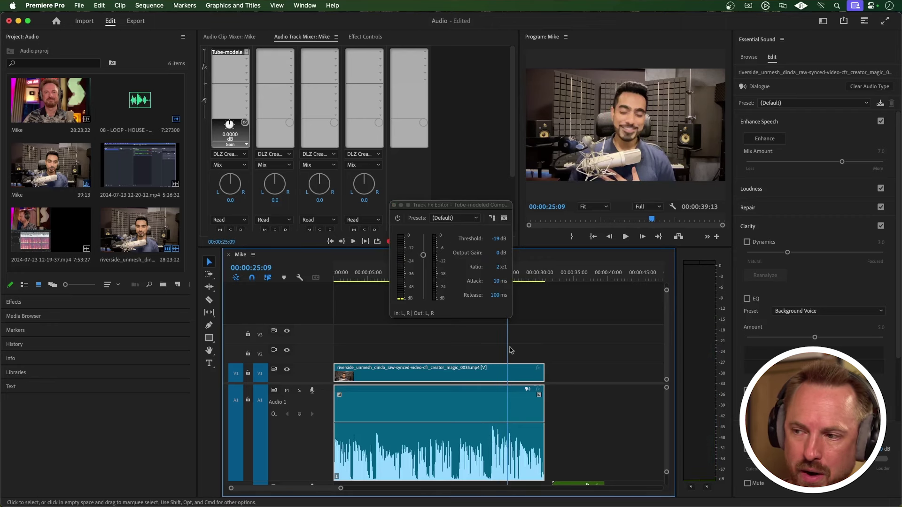
left_click(336, 271)
key("space")
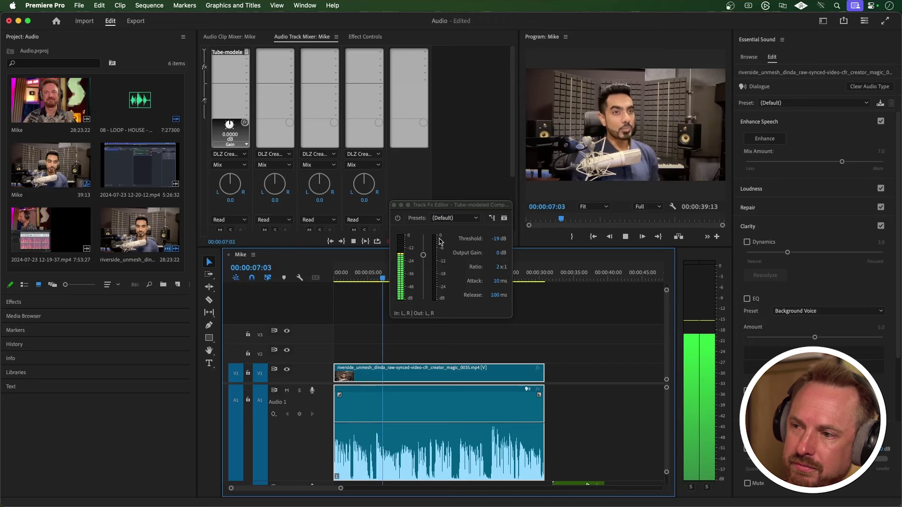
key("space")
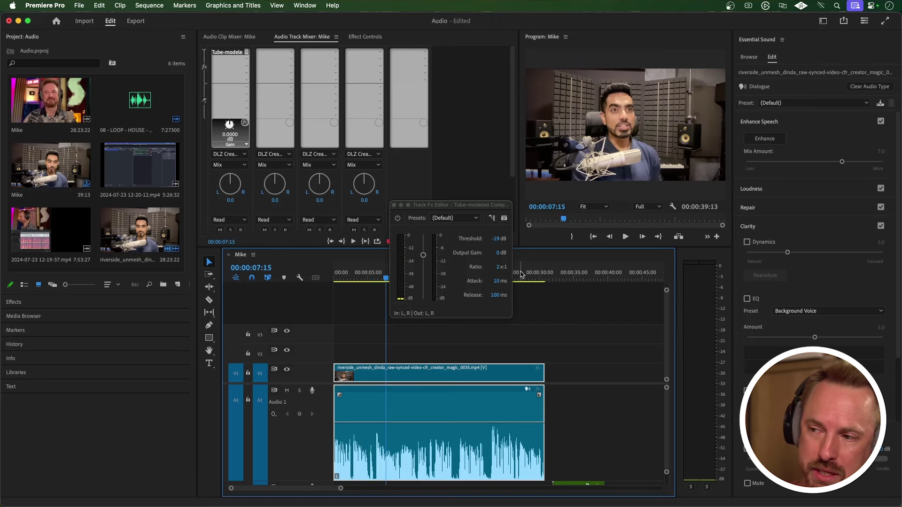
- Set the Tube-modeled Compressor's attack and release to 1 ms each and replay the dialogue from about 4 seconds
left_click(498, 280)
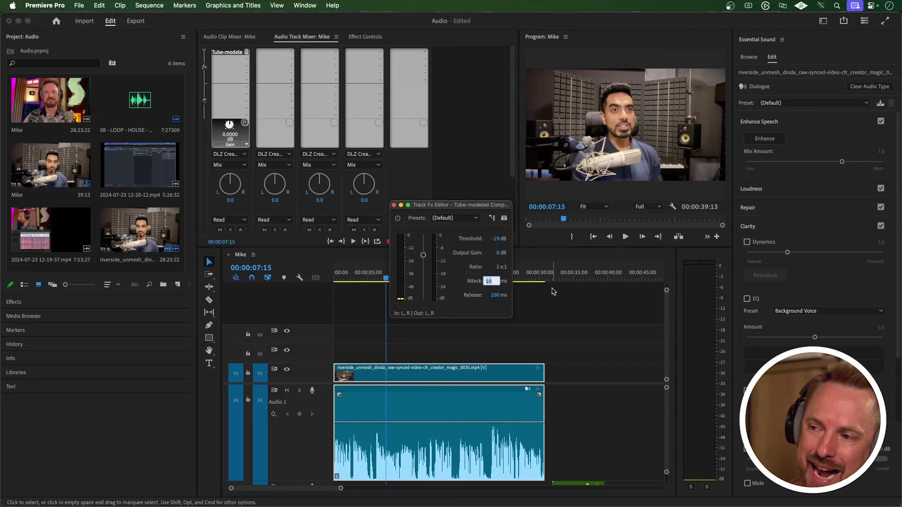
type("1")
key("Tab")
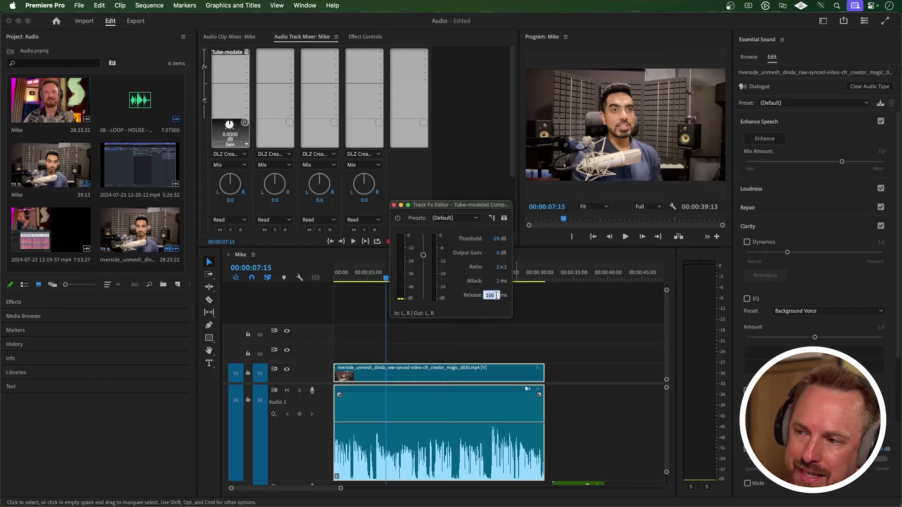
type("1")
left_click(372, 282)
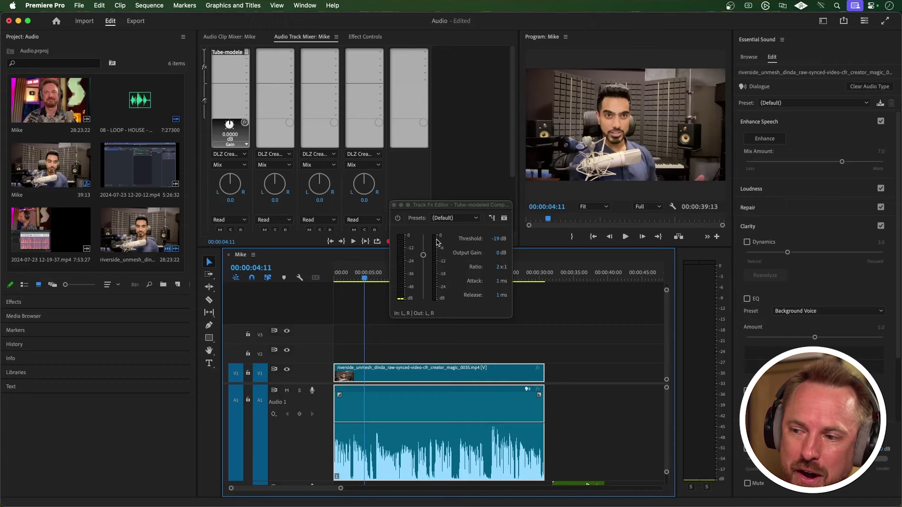
key("space")
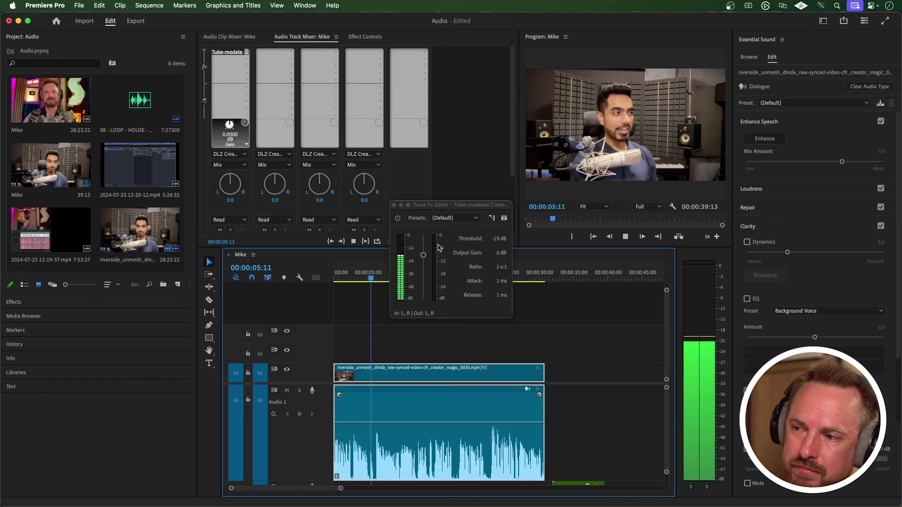
key("space")
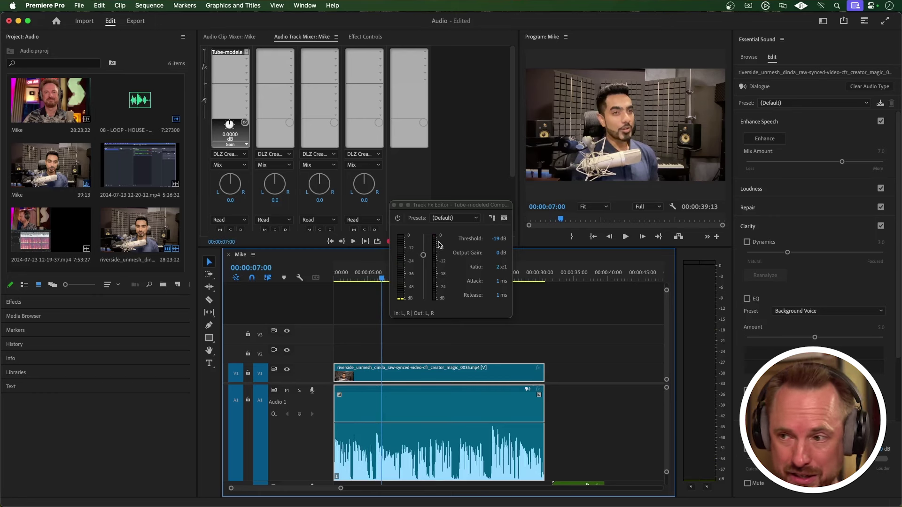
- Set the Tube-modeled Compressor's output gain to 3 dB and close its editor
left_click(499, 253)
type("3")
key("Return")
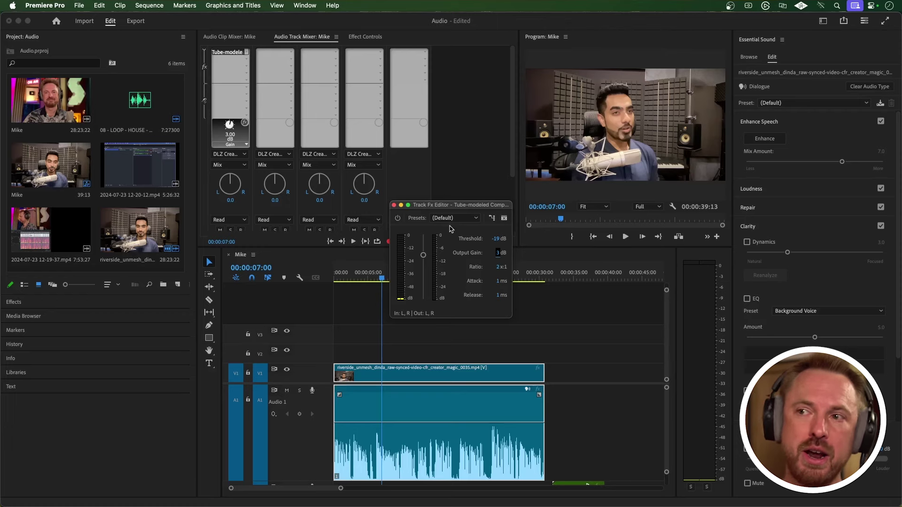
left_click(394, 205)
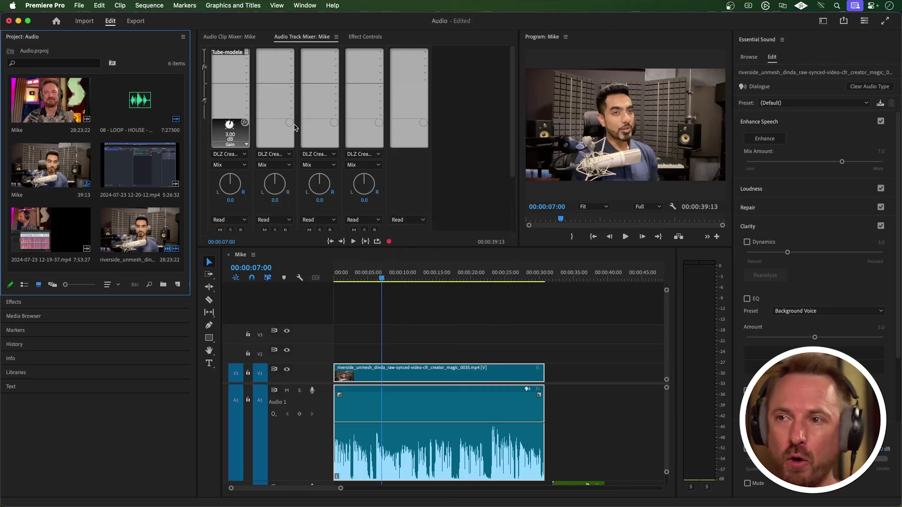
- Add a Multiband Compressor in the second effect slot of Audio 1 and open its editor, placed clear of the timeline
left_click(246, 60)
mouse_move(266, 89)
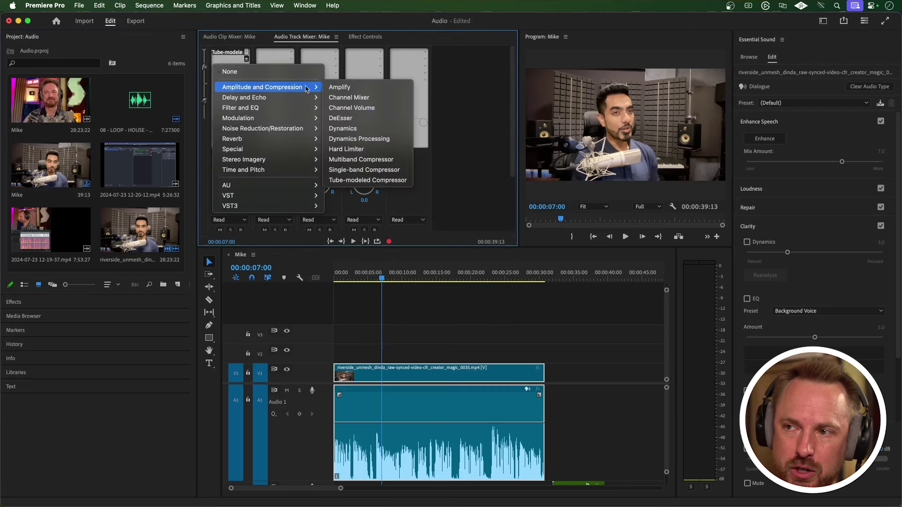
left_click(375, 160)
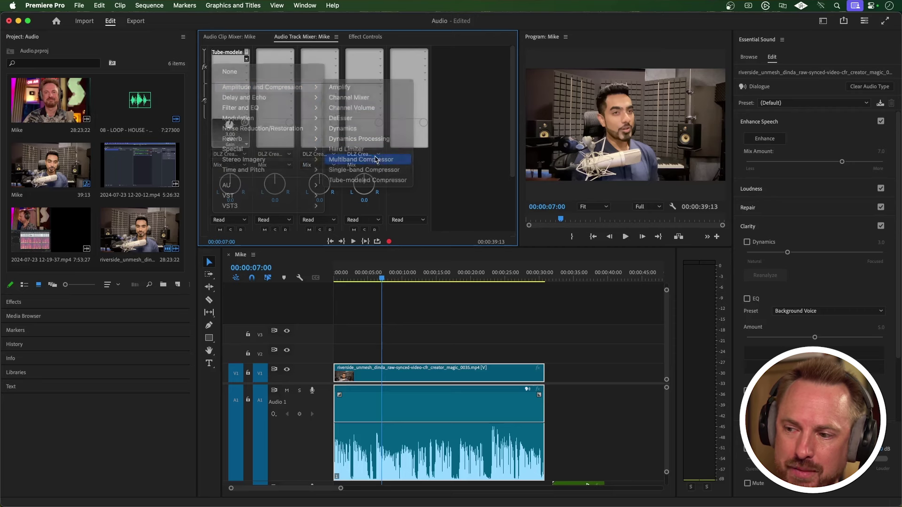
double_click(218, 60)
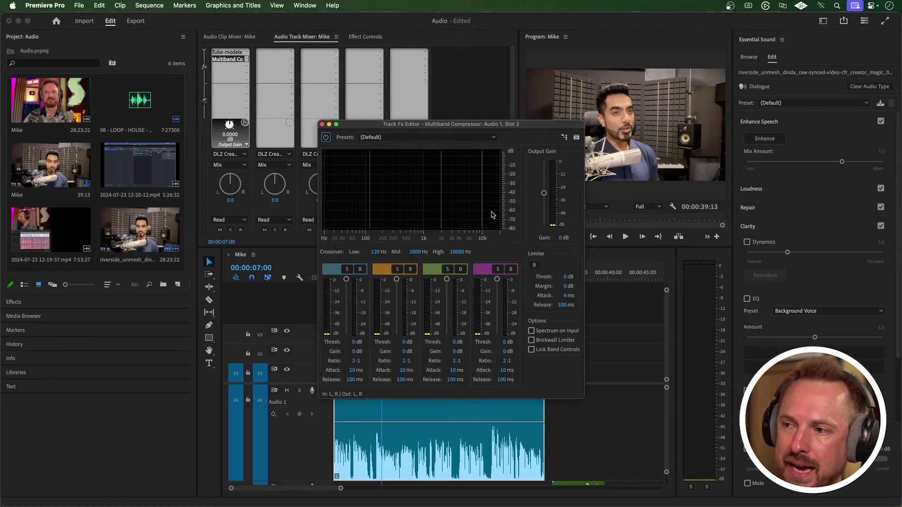
left_click_drag(473, 124, 254, 124)
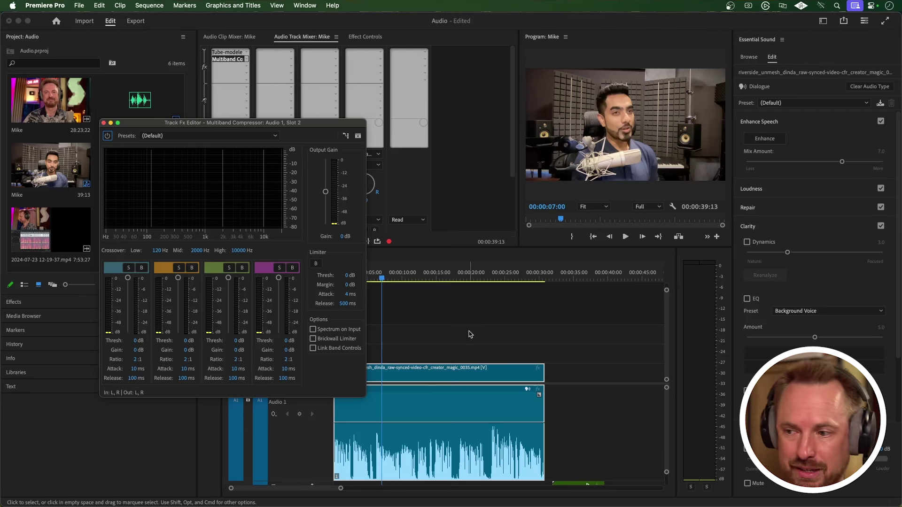
- Try adjusting the thresholds of the blue and orange bands while playing the dialogue from about 22 seconds
left_click(483, 277)
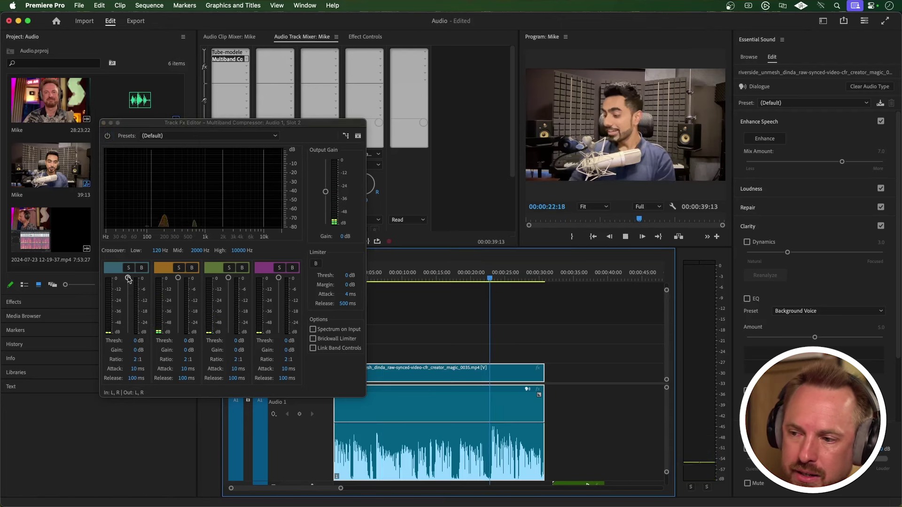
mouse_move(128, 278)
left_mouse_down()
mouse_move(129, 332)
mouse_move(131, 266)
left_mouse_up()
key("space")
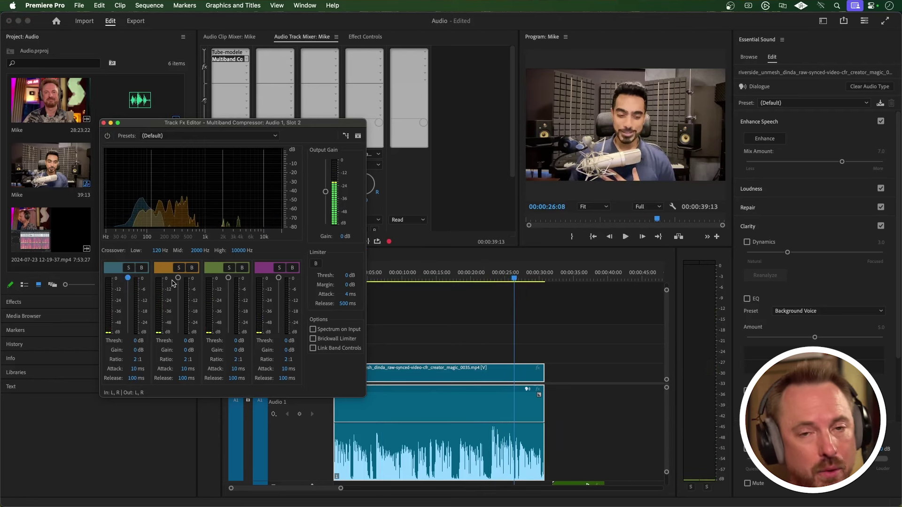
left_click(484, 275)
key("space")
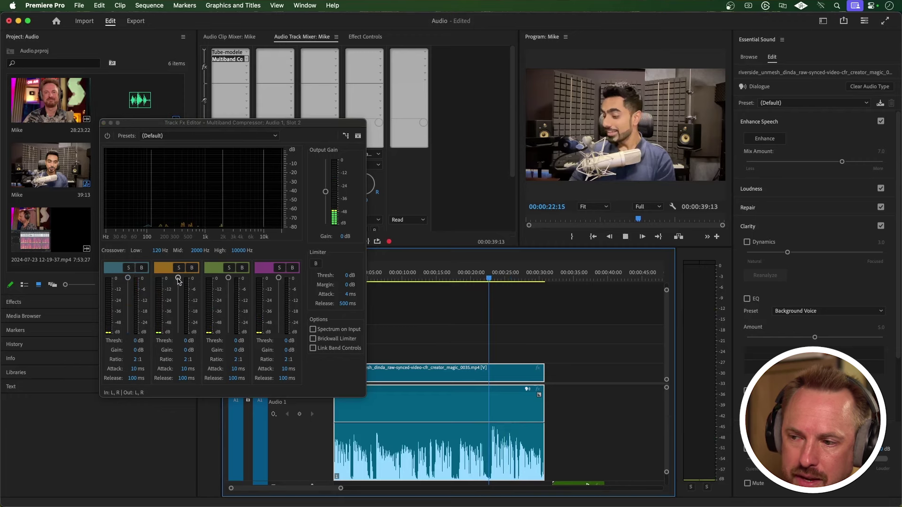
left_click_drag(178, 280, 178, 328)
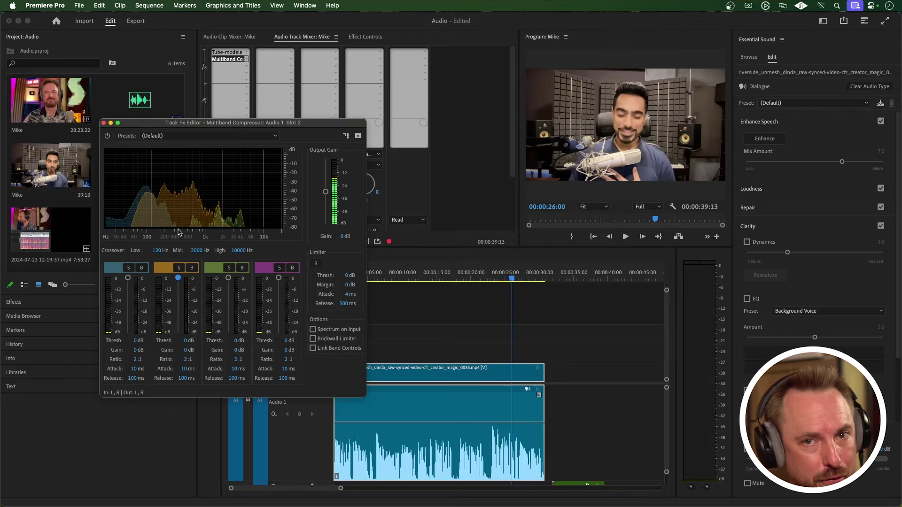
- Lower the orange band's threshold to -28 dB during playback from about 22 seconds, and raise the mid crossover to 4017.2 Hz
left_click(490, 278)
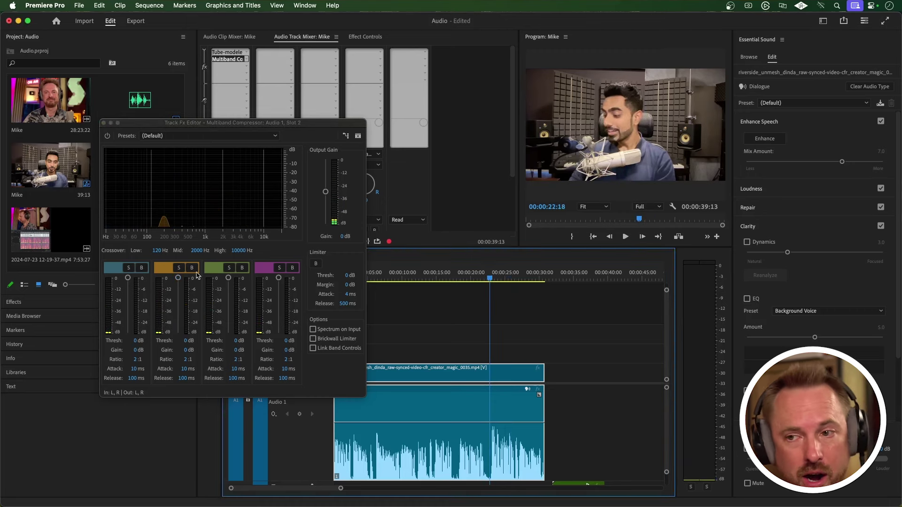
key("space")
left_click_drag(178, 278, 179, 304)
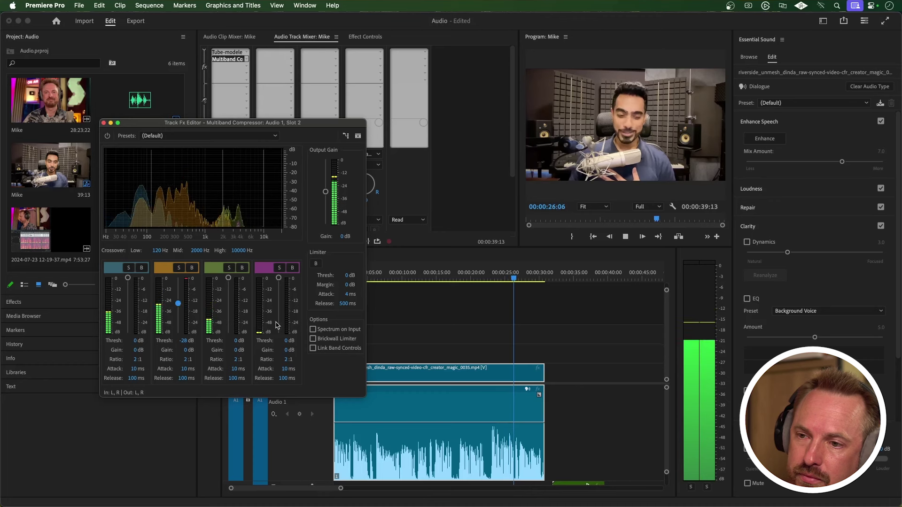
key("space")
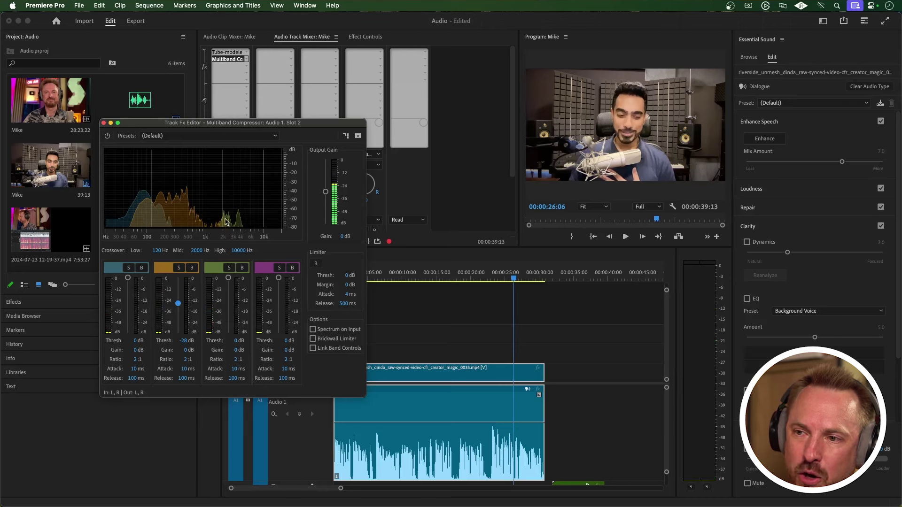
left_click_drag(223, 216, 240, 215)
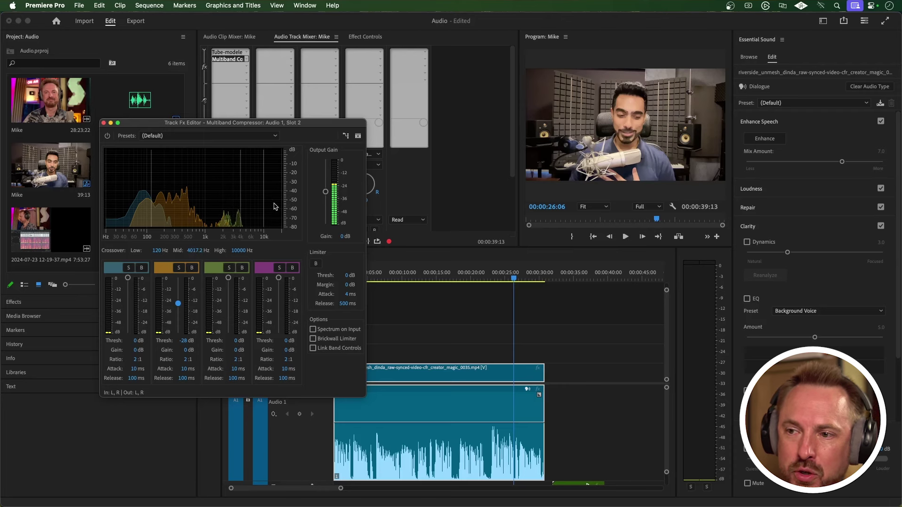
- Lower the high crossover to 7988 Hz and the green band's threshold to -44 dB during playback from about 22 seconds
left_click_drag(264, 213, 258, 214)
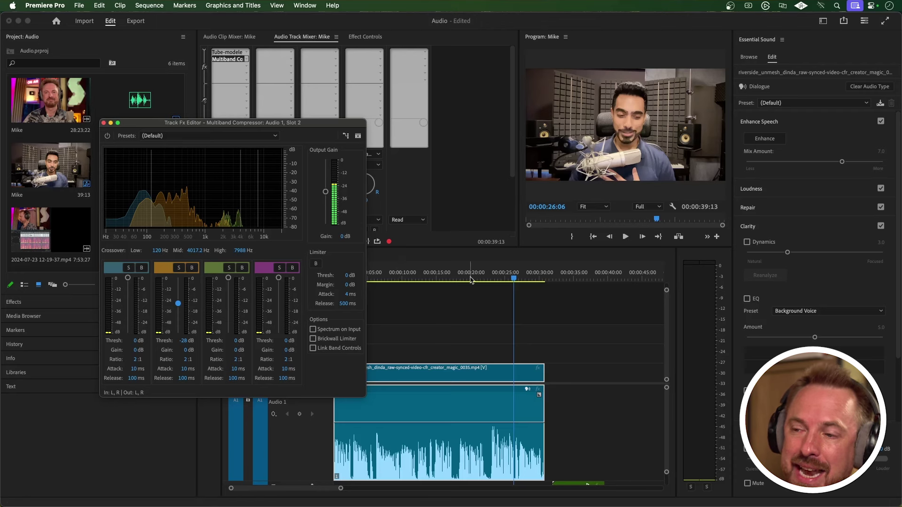
left_click(485, 278)
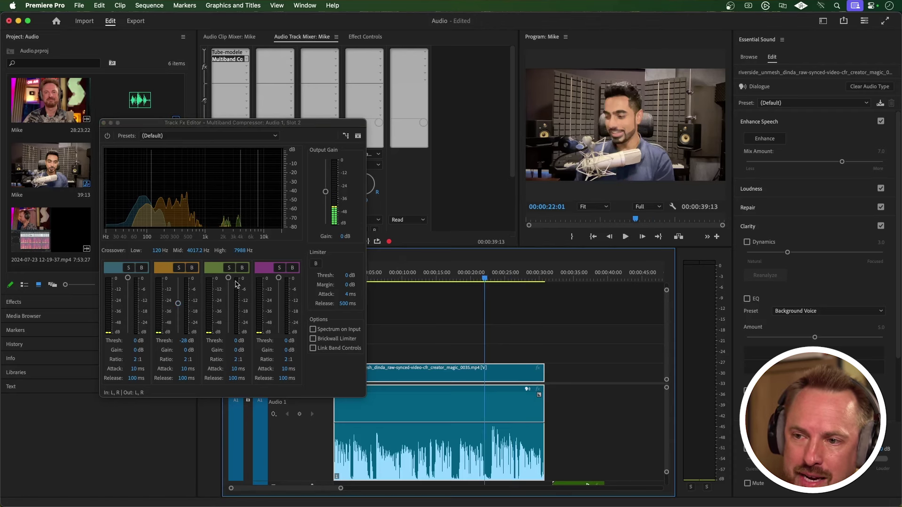
key("space")
left_click_drag(229, 278, 229, 319)
key("space")
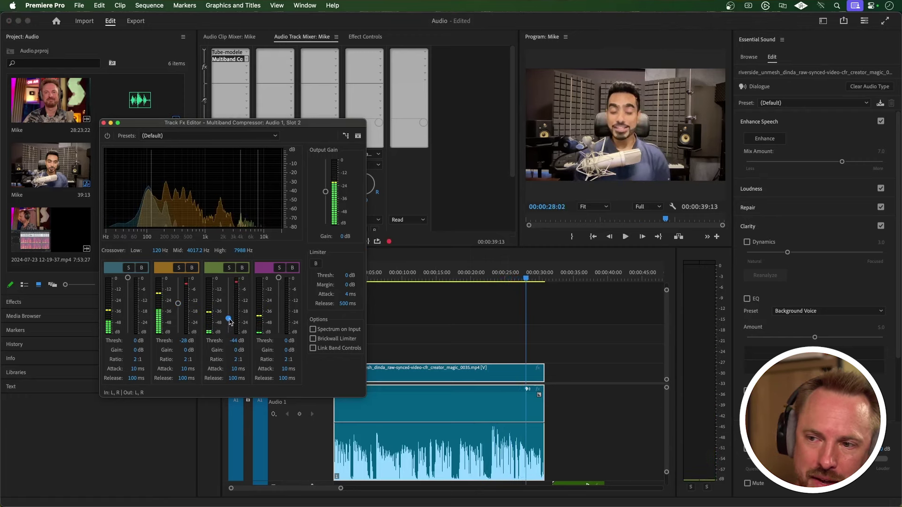
- Raise the green band's threshold to -39 dB during playback, listen again from about 23 seconds, and close the Multiband Compressor editor
left_click(512, 280)
key("space")
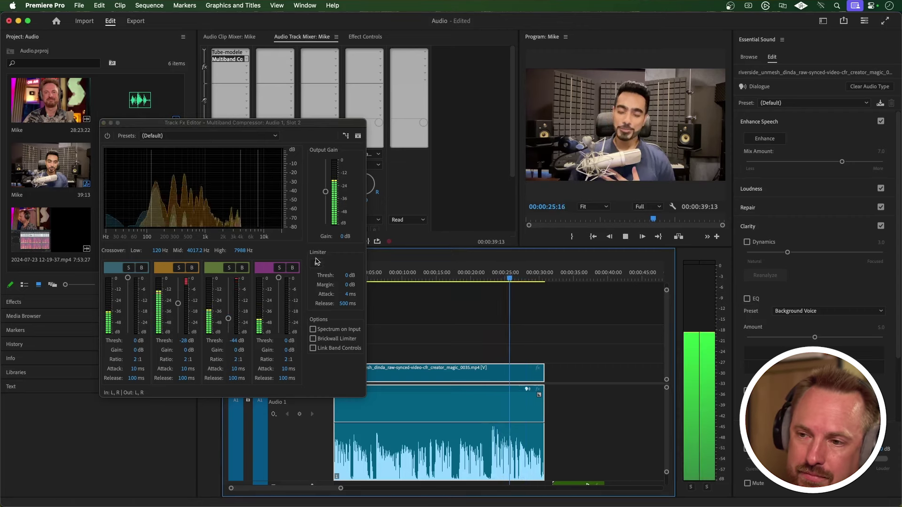
left_click_drag(229, 319, 231, 317)
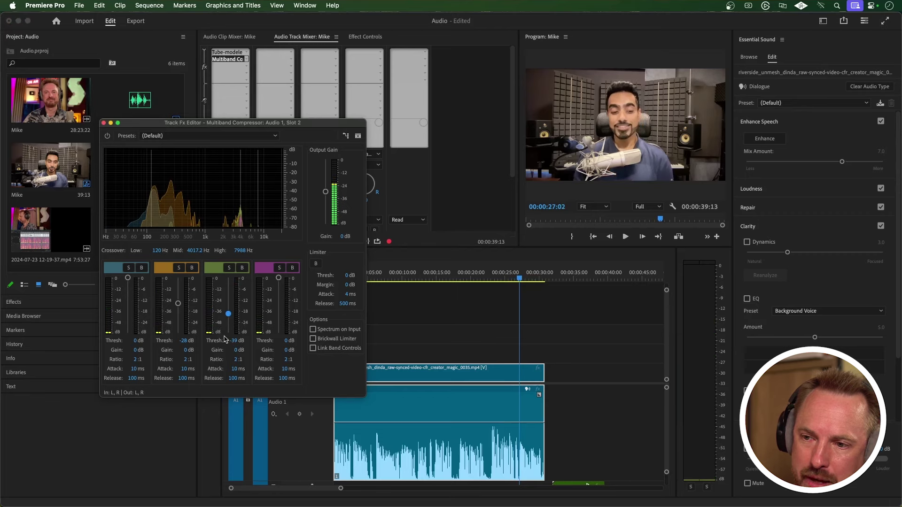
left_click(492, 281)
key("space")
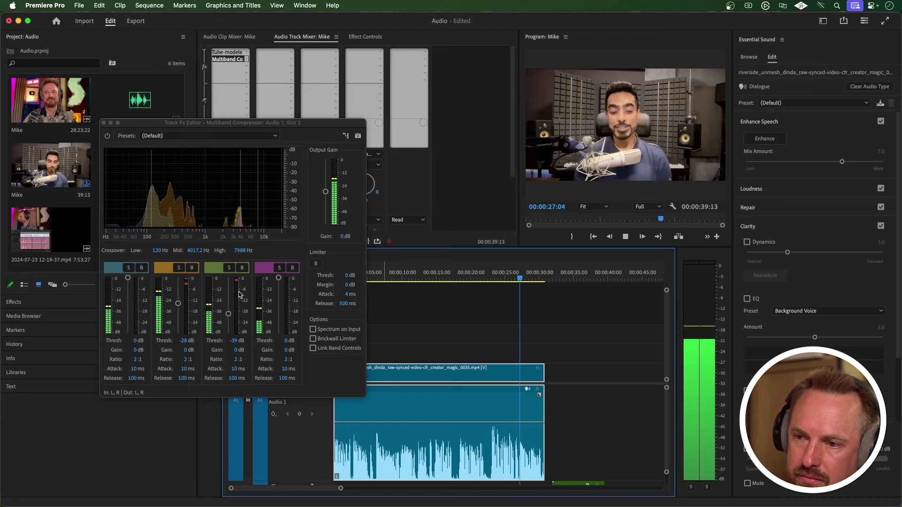
key("space")
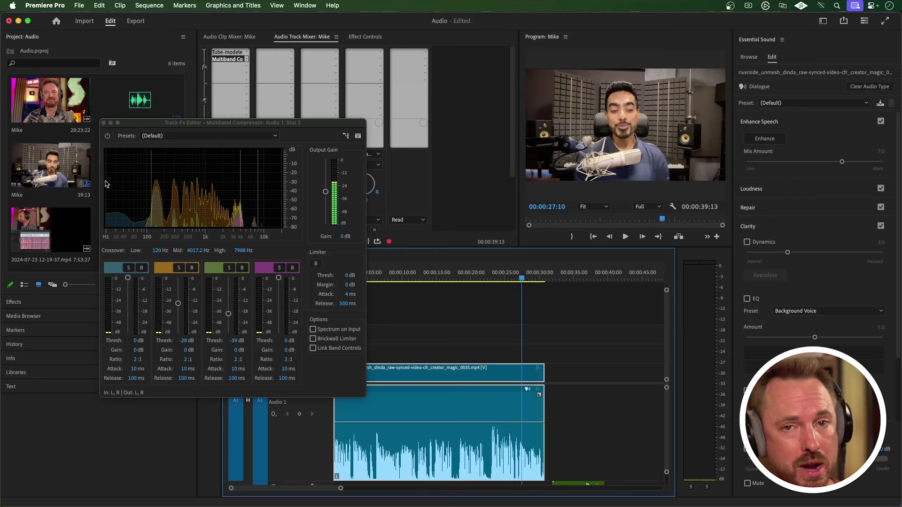
left_click(104, 123)
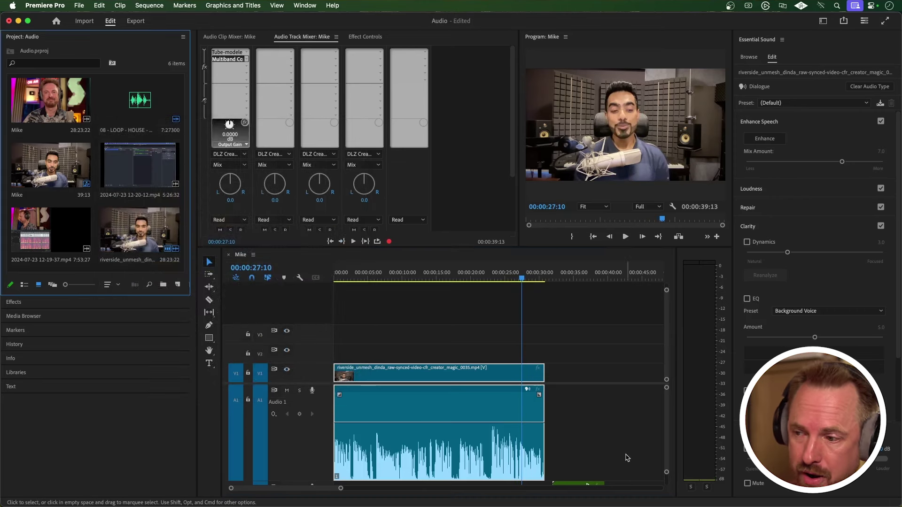
- Move the music loop clip on Audio 2 under the end of the dialogue so it starts at about 23 seconds
scroll(626, 455, "down", 2)
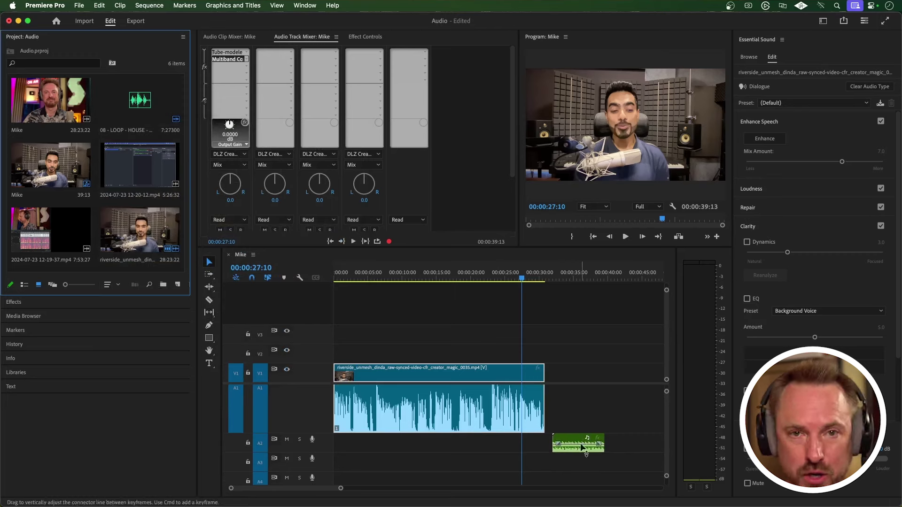
left_click(552, 277)
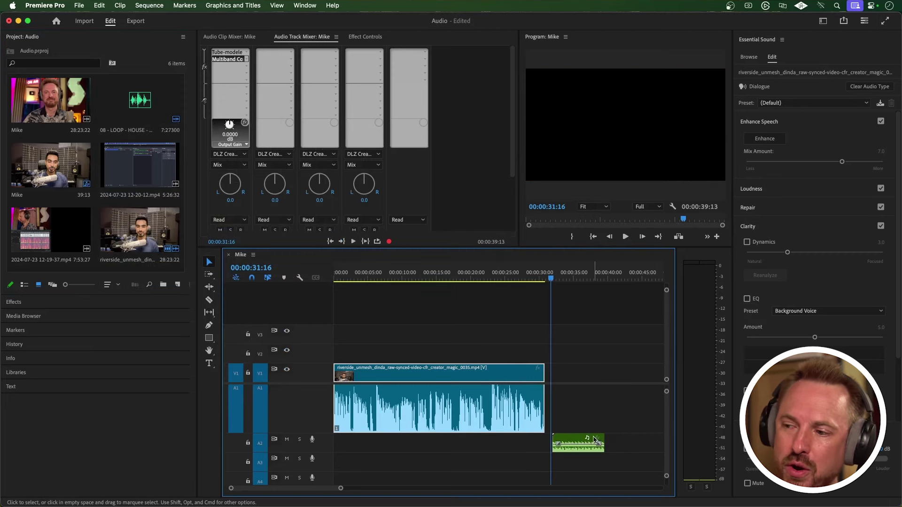
left_click_drag(575, 441, 515, 440)
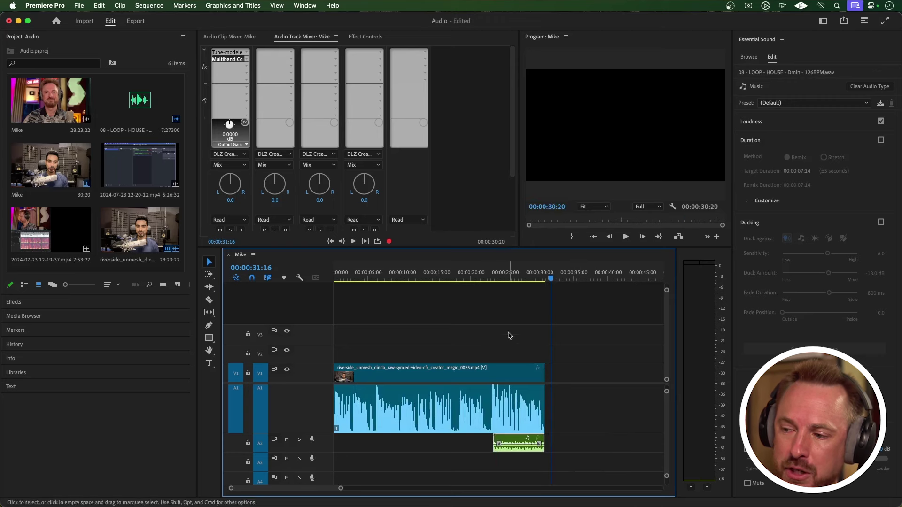
left_click(487, 276)
key("equal")
key("equal")
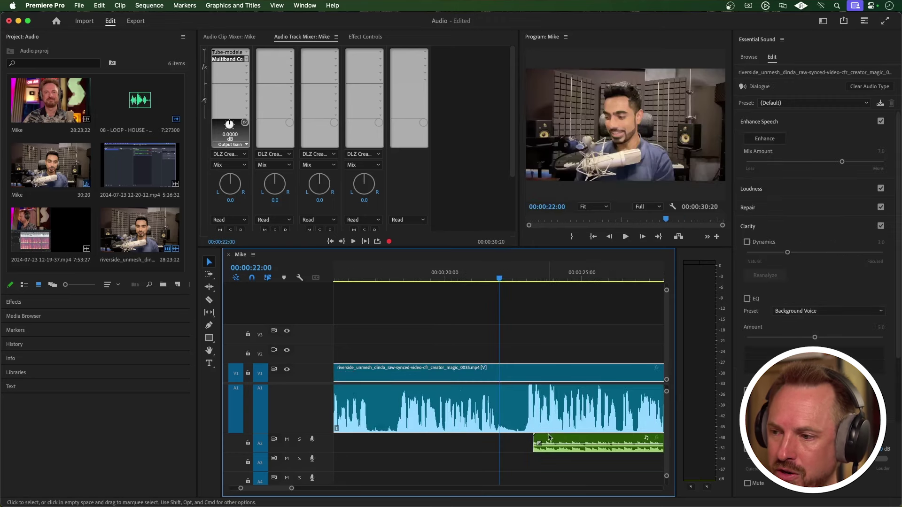
left_click_drag(547, 441, 536, 440)
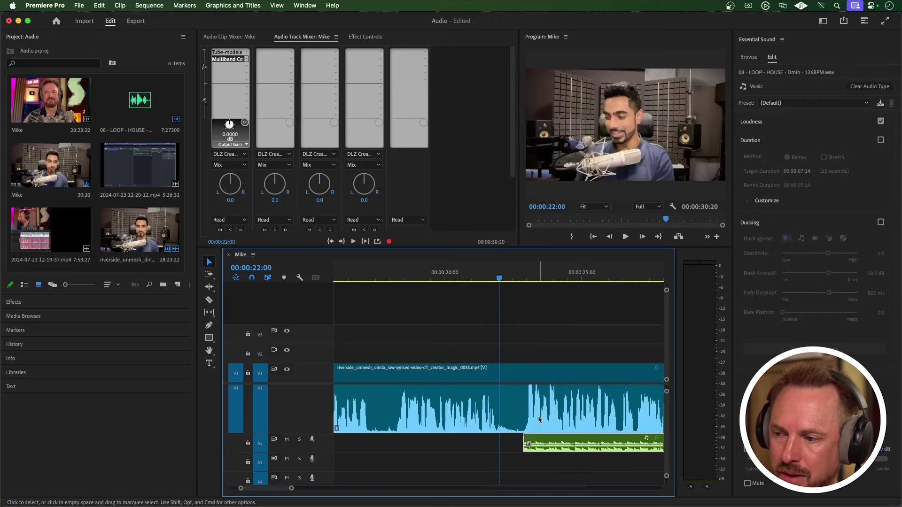
- Play the dialogue and music together from just before the music clip's start
left_click(516, 277)
key("space")
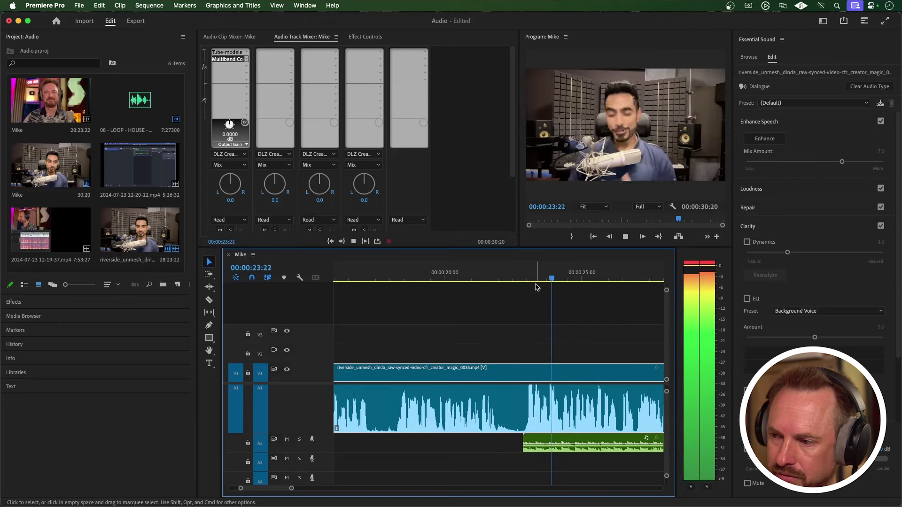
key("minus")
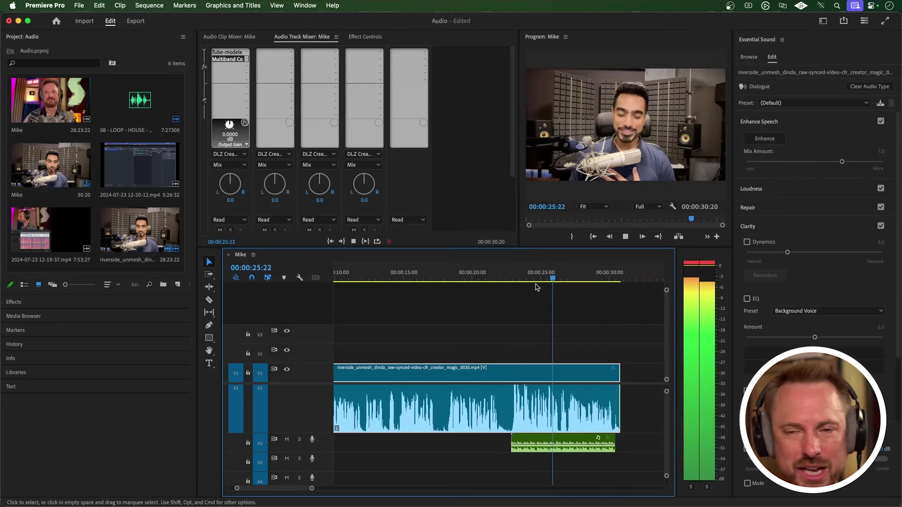
key("space")
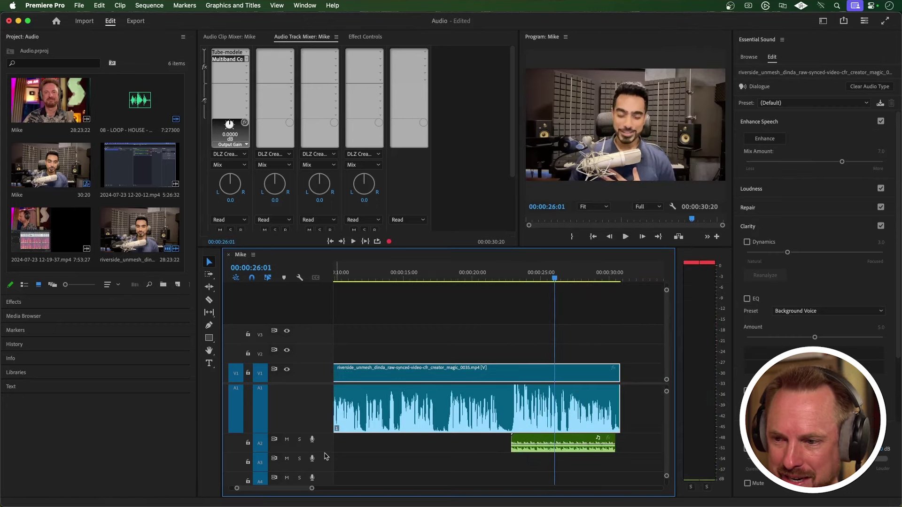
- Enlarge the timeline area and the Audio 2 track's height to show the music waveform in detail around 23 seconds
left_click_drag(322, 453, 322, 472)
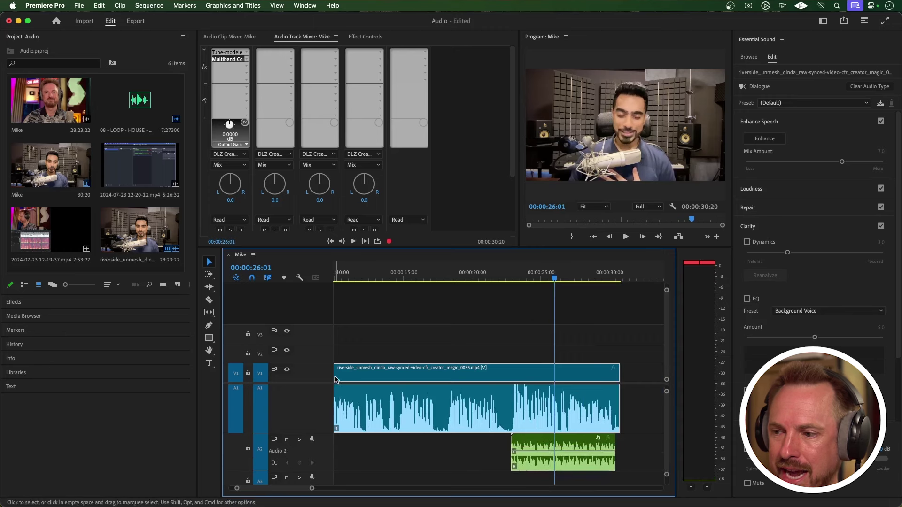
left_click_drag(384, 246, 384, 167)
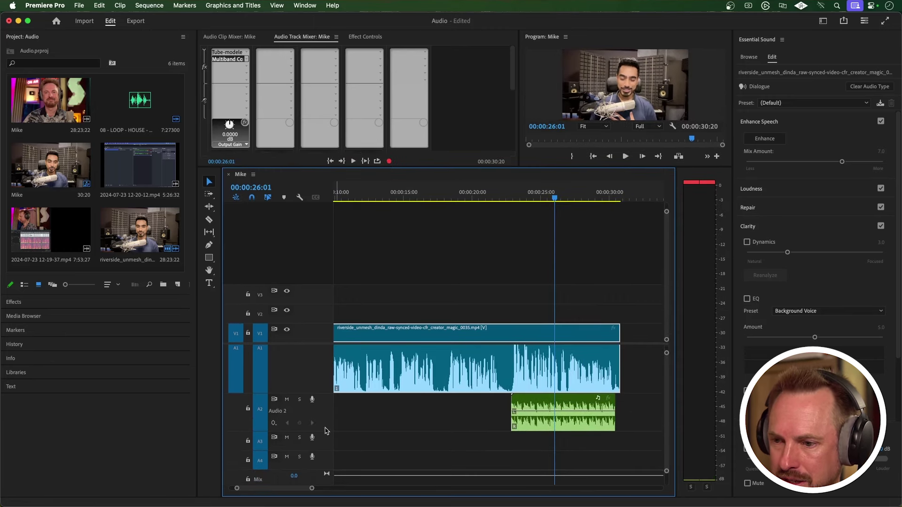
left_click_drag(320, 448, 319, 465)
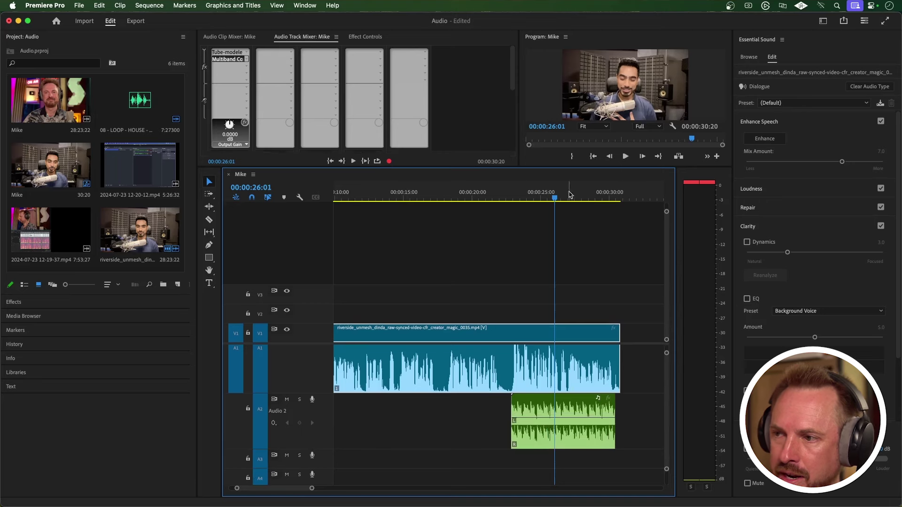
left_click(515, 195)
key("=")
key("=")
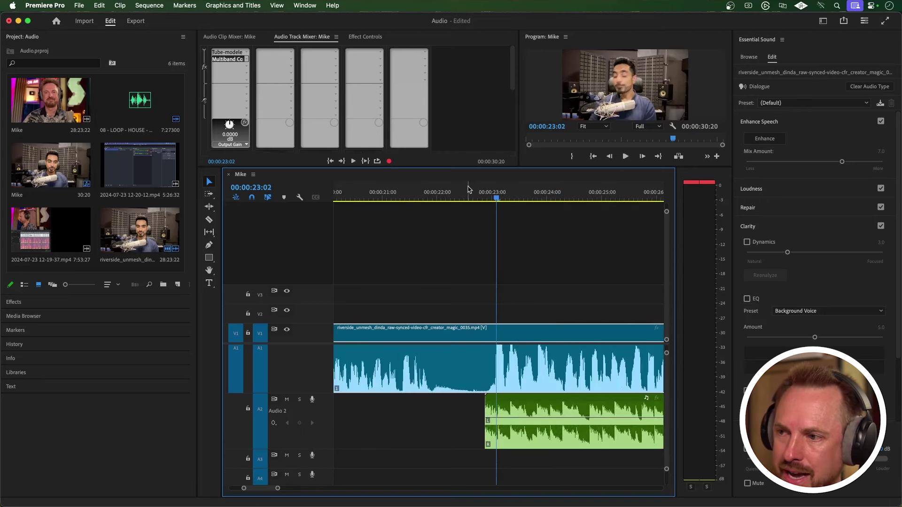
- Play the start of the music, lower the music clip's volume on Audio 2, and replay the mix from about 23 seconds
left_click(478, 195)
key("space")
key("space")
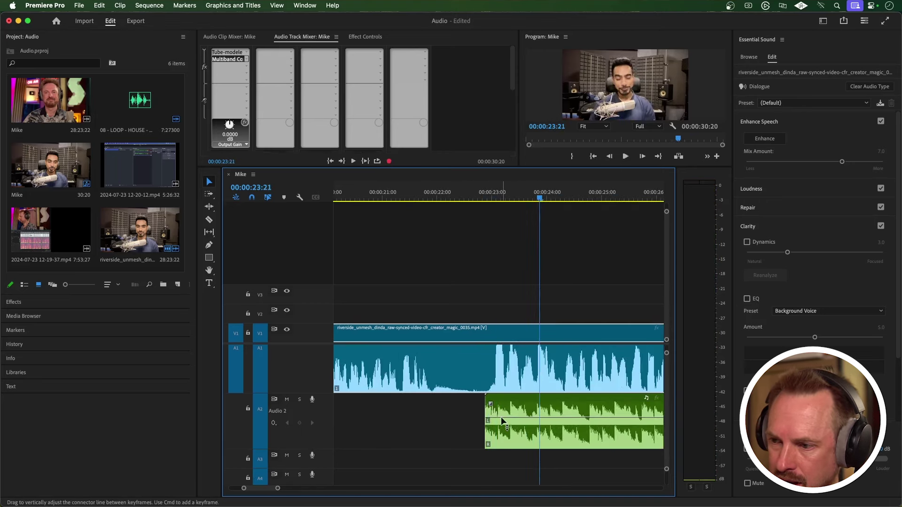
left_click_drag(506, 418, 505, 432)
left_click(488, 197)
key("space")
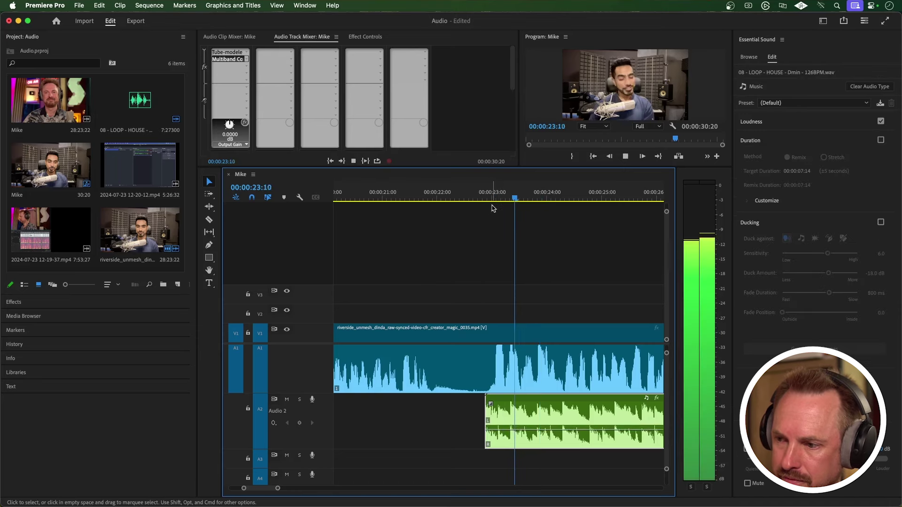
key("space")
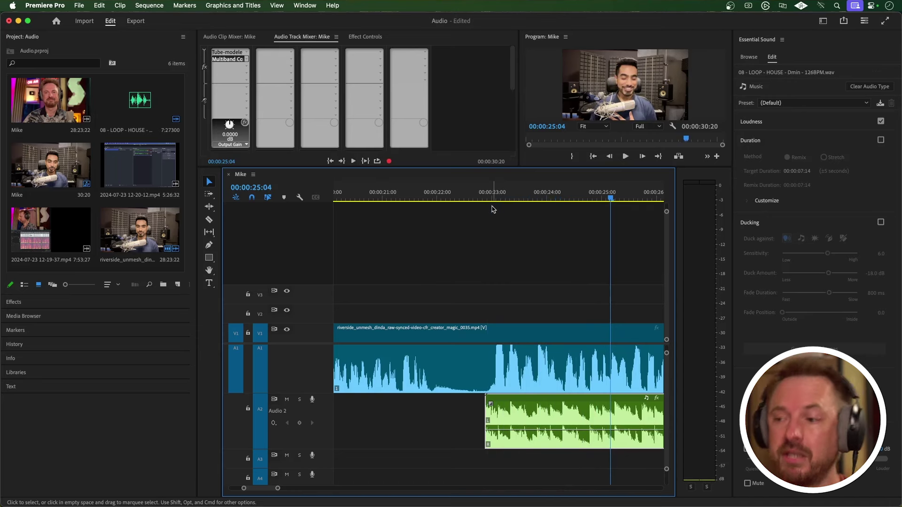
- Place the playhead at 00:00:22:22, add a Multiband Compressor in the first effect slot of Audio 2, and open its editor
left_click(492, 210)
left_click(487, 190)
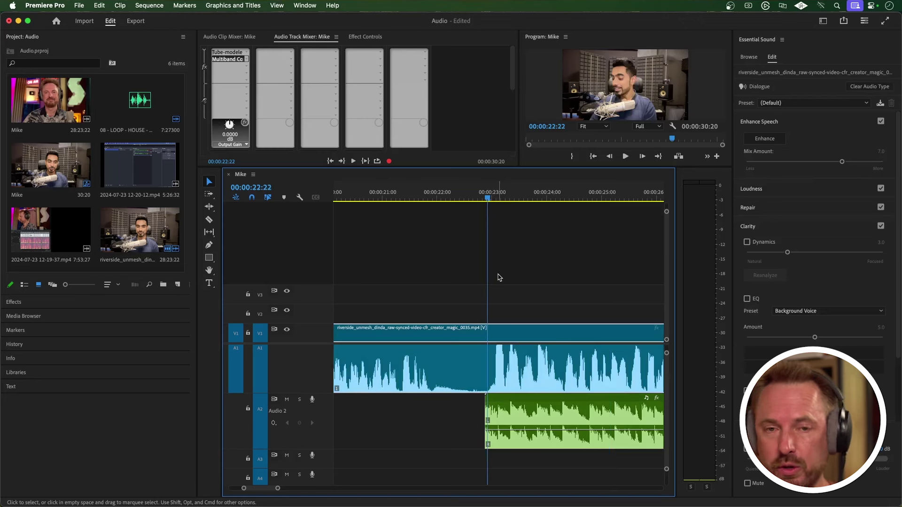
left_click(524, 414)
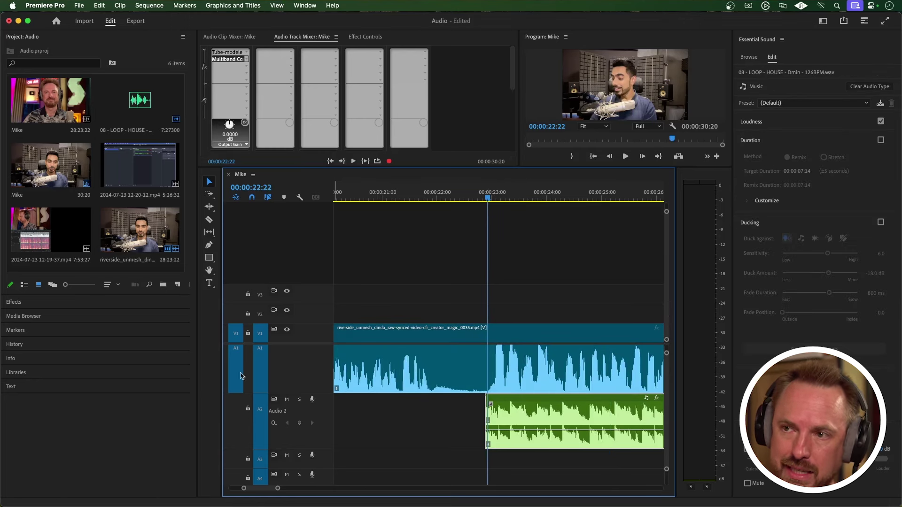
left_click(292, 52)
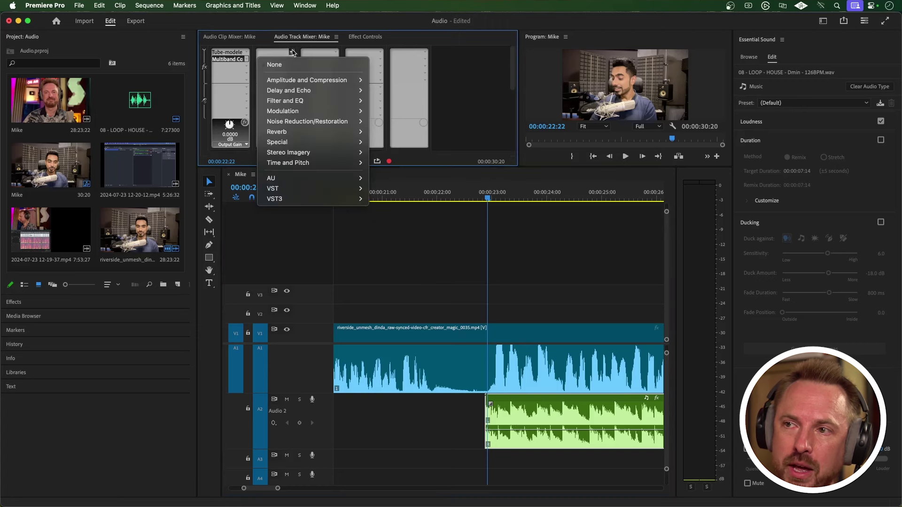
mouse_move(331, 80)
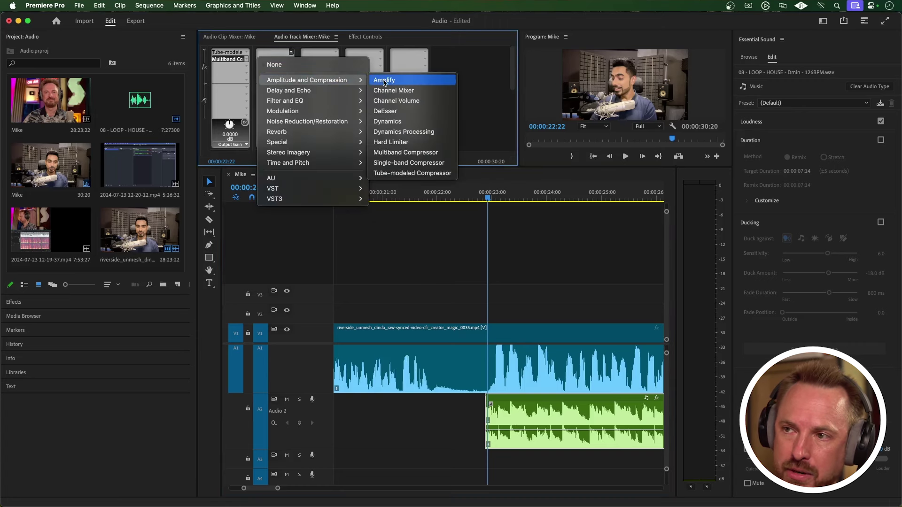
left_click(412, 152)
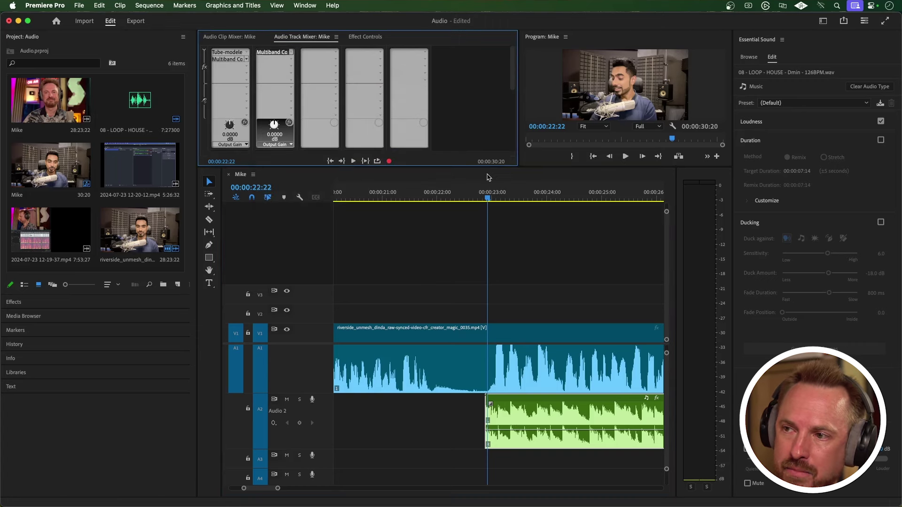
double_click(271, 58)
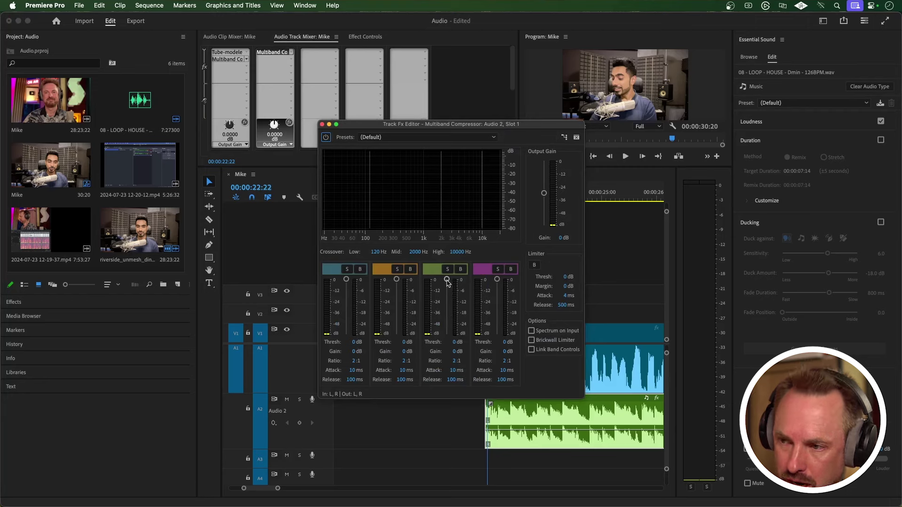
- Lower the Audio 2 compressor's green band threshold to -47 dB and its orange band threshold to -44 dB while playing the mix
key("space")
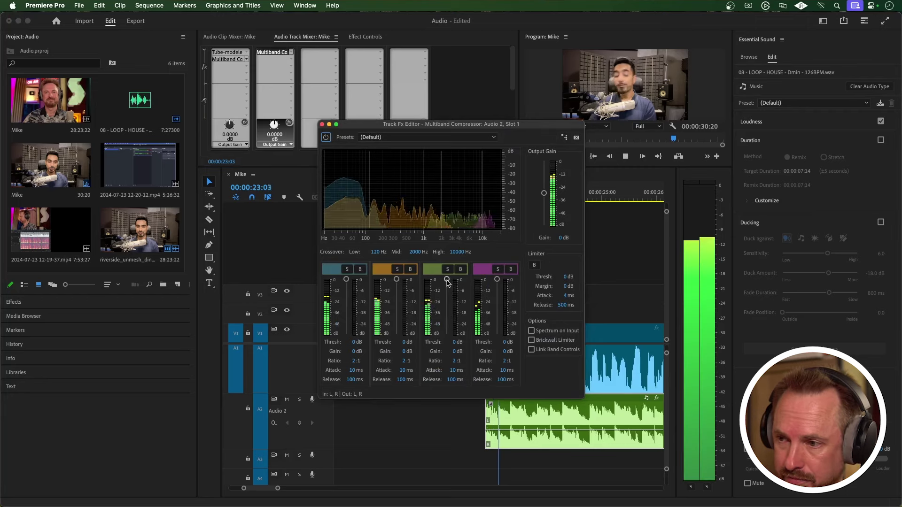
left_click_drag(447, 281, 447, 326)
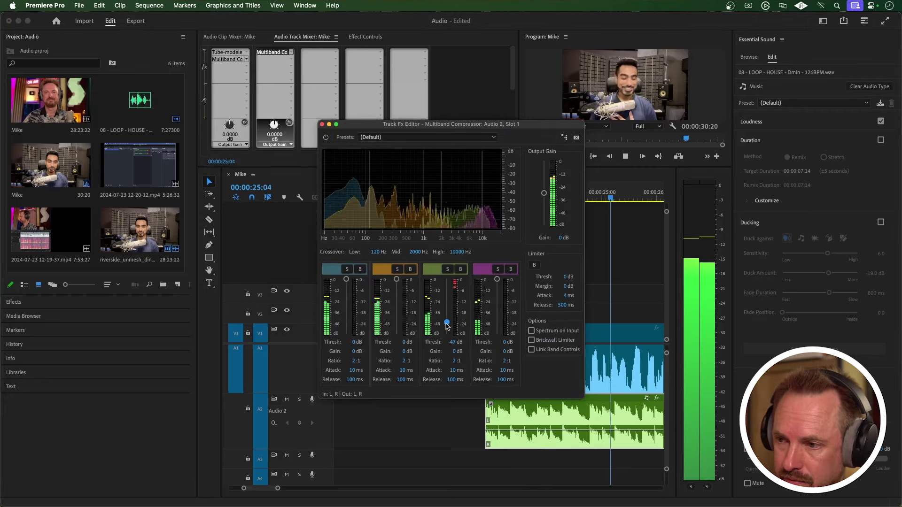
key("space")
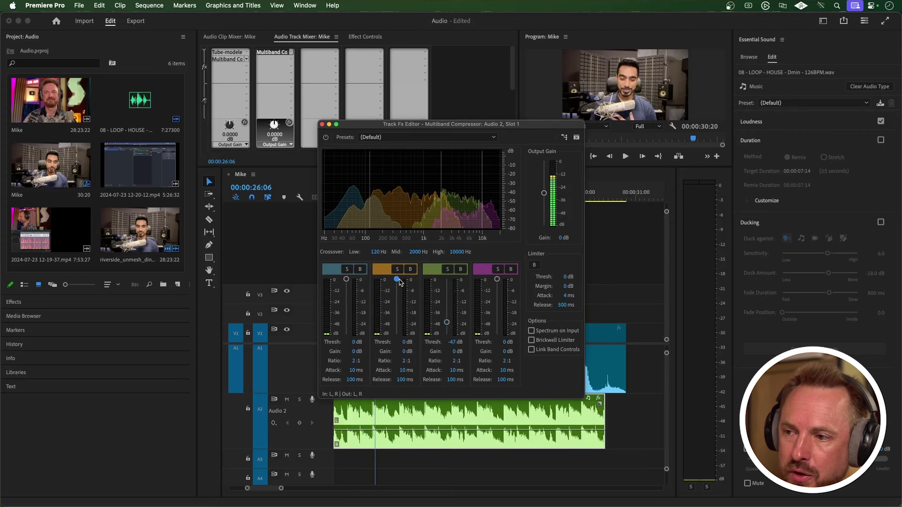
key("space")
left_click_drag(399, 290, 398, 324)
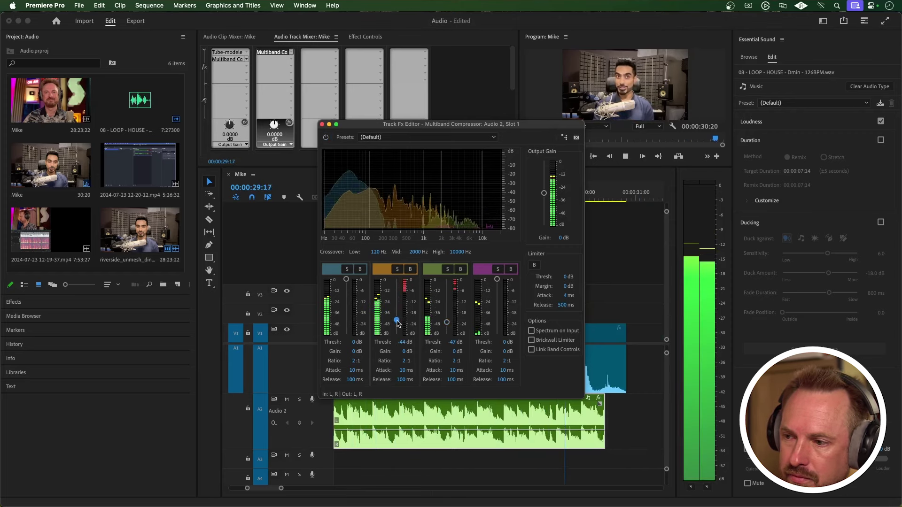
key("space")
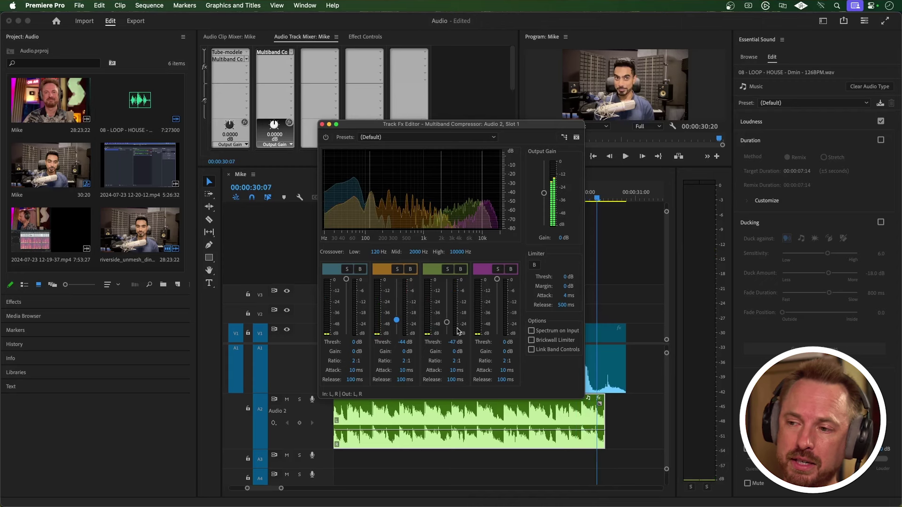
- Set the ratios of the Audio 2 compressor's orange and green bands to 3:1 and replay the mix from about 26 seconds
left_click(403, 361)
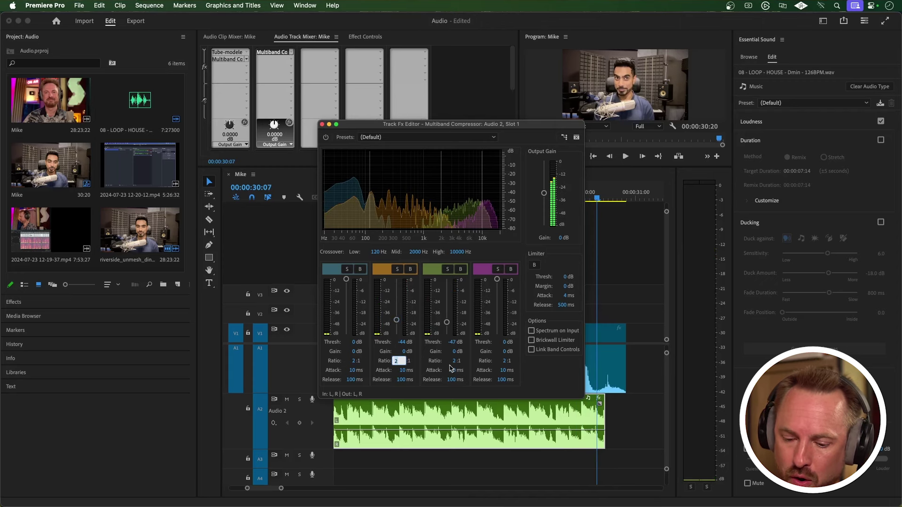
type("3")
left_click(452, 361)
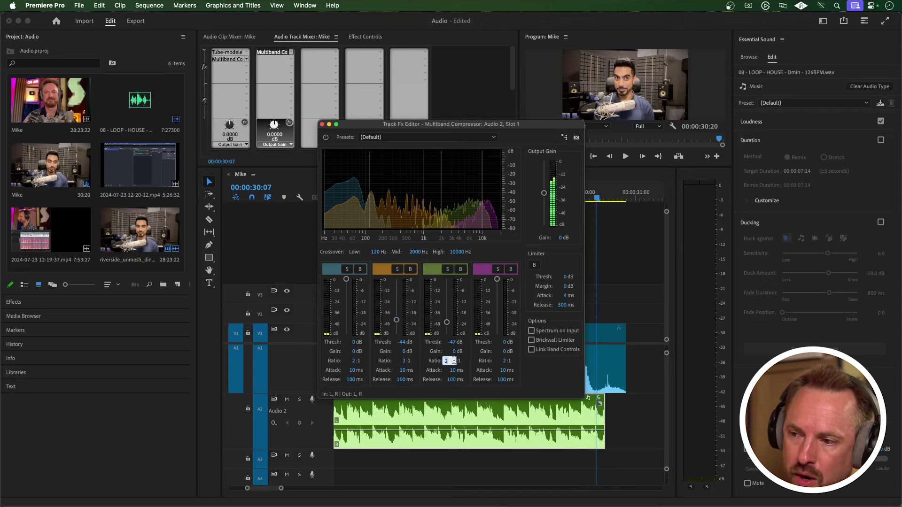
type("3")
key("Return")
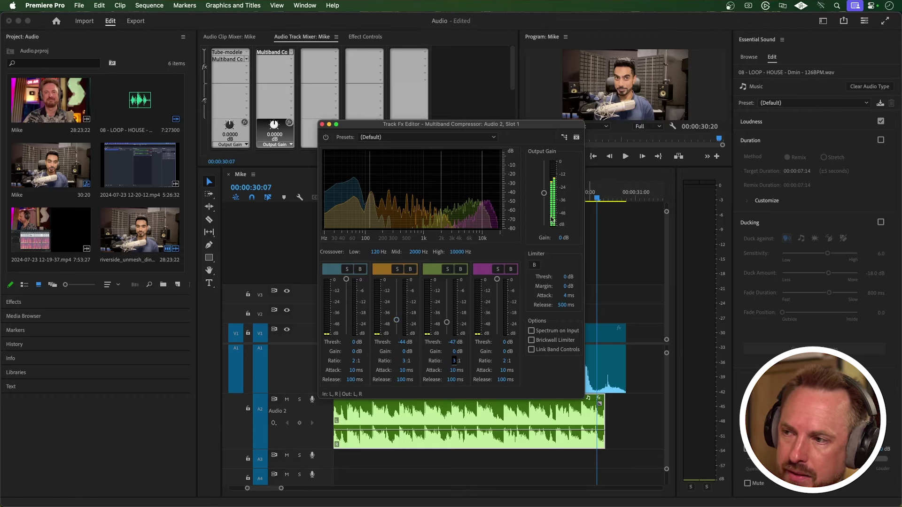
left_click_drag(601, 197, 346, 200)
key("space")
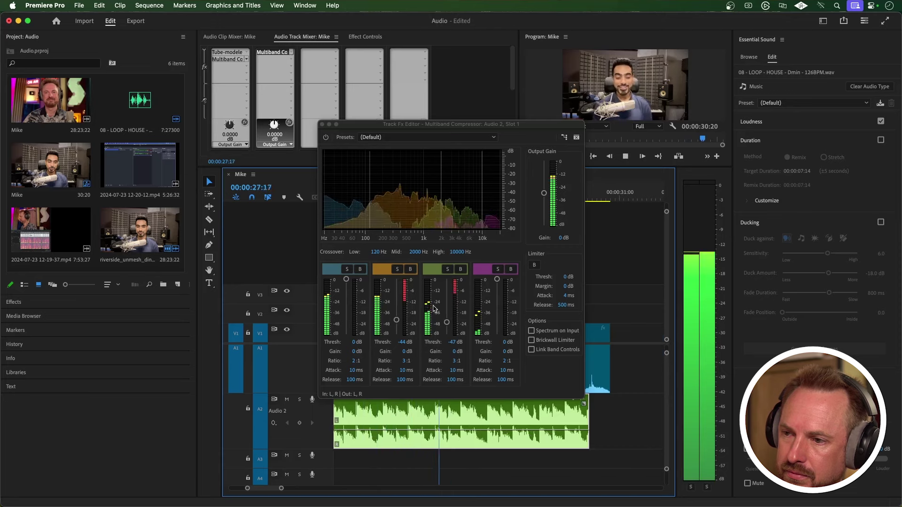
key("space")
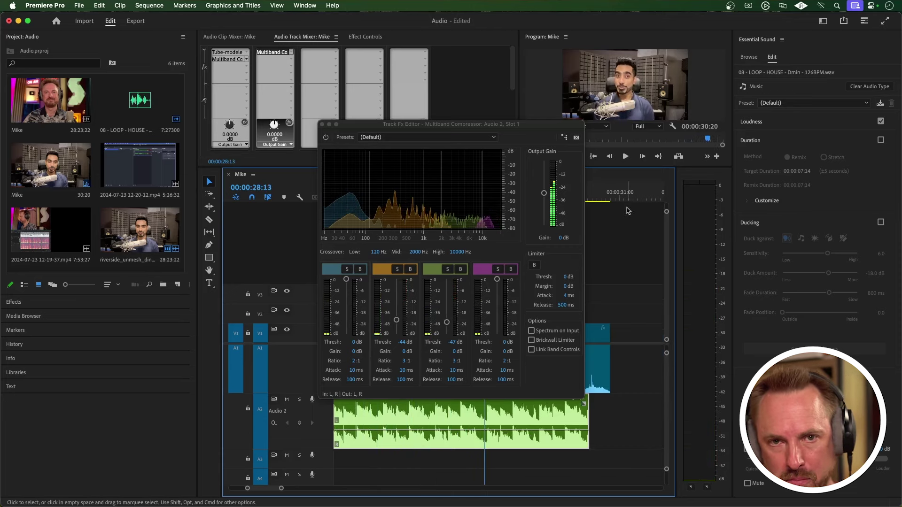
- Lower the Audio 2 compressor's blue band threshold to -45 dB while replaying the mix from 00:00:26:01, and close its editor
left_click_drag(597, 196, 348, 210)
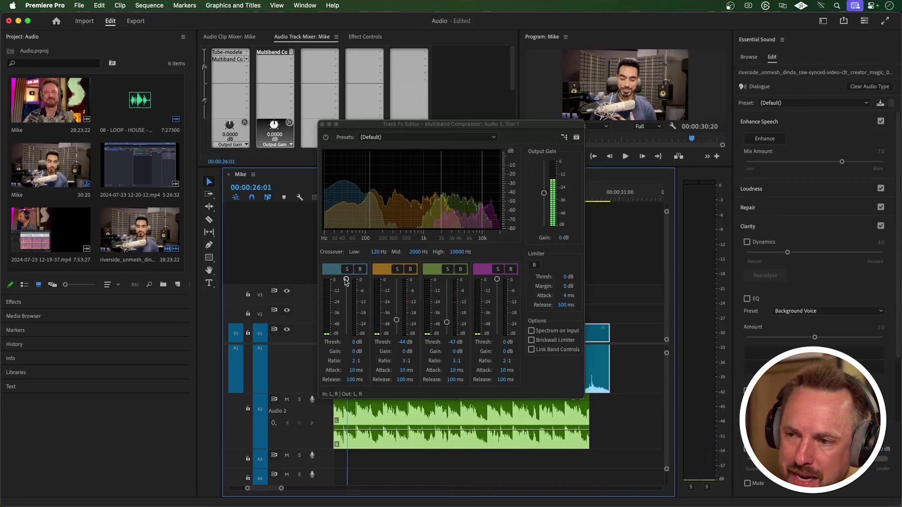
key("space")
left_click_drag(346, 282, 347, 324)
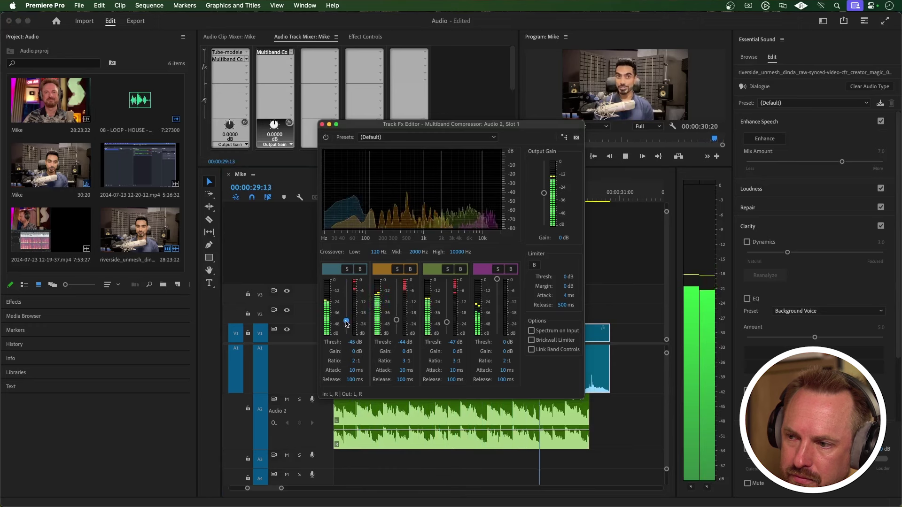
key("space")
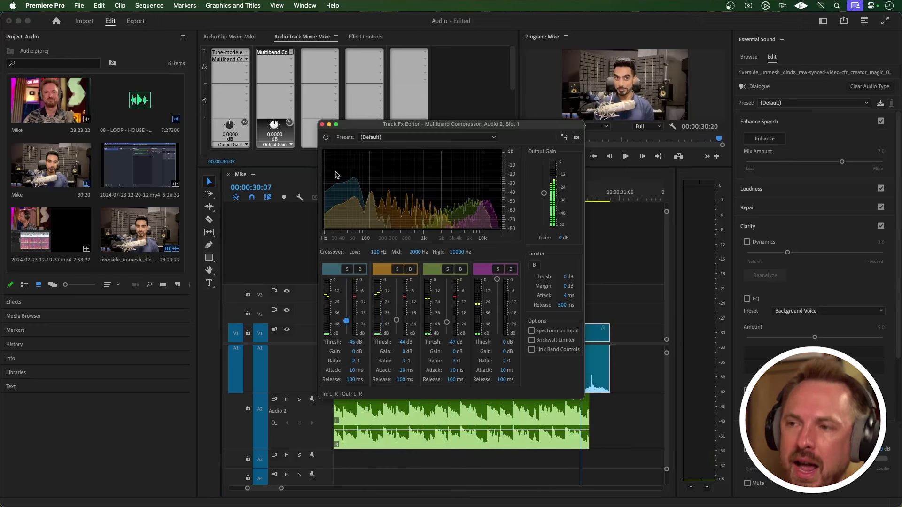
left_click(323, 124)
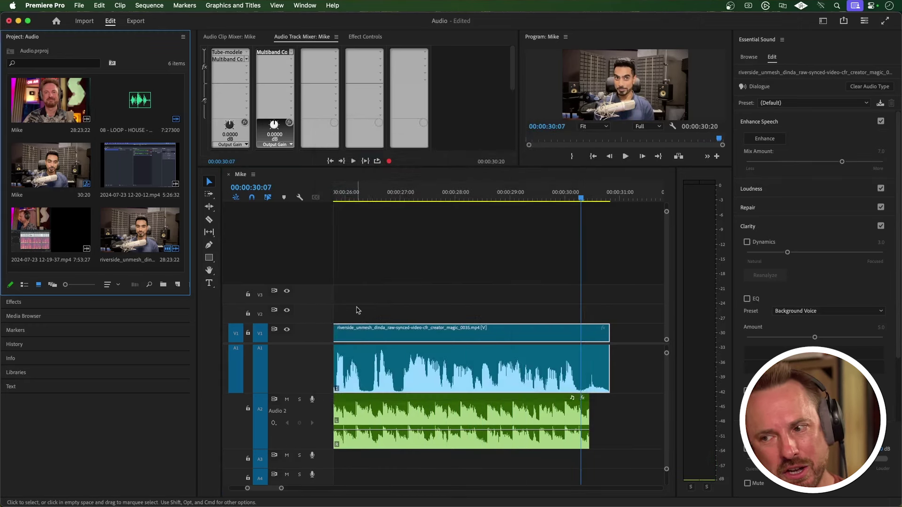
- Lower the music clip's volume slightly on Audio 2, and set the output gain of Audio 1's Tube-modeled Compressor to 5 dB
left_click(387, 436)
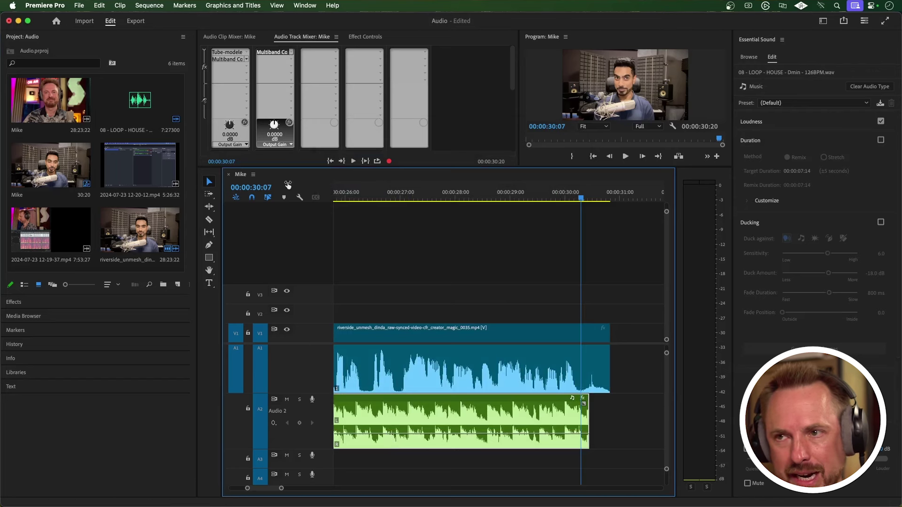
double_click(226, 56)
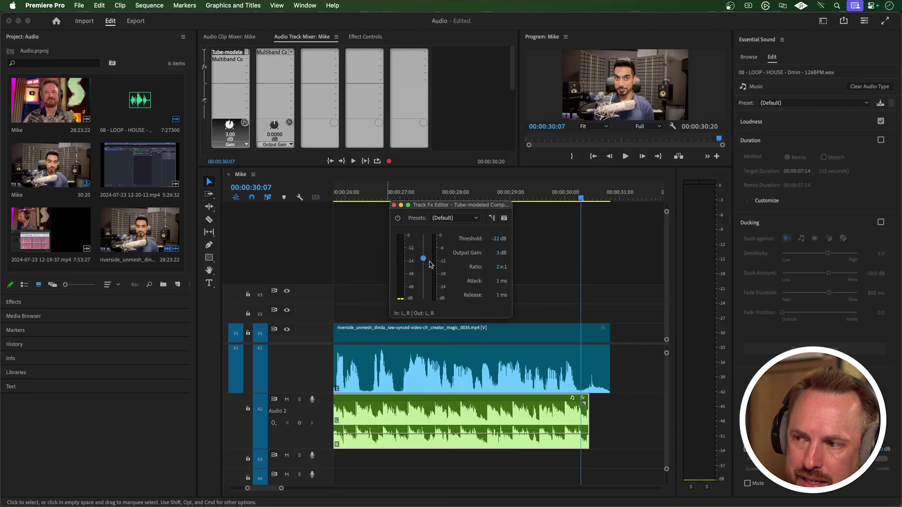
left_click(499, 253)
type("5")
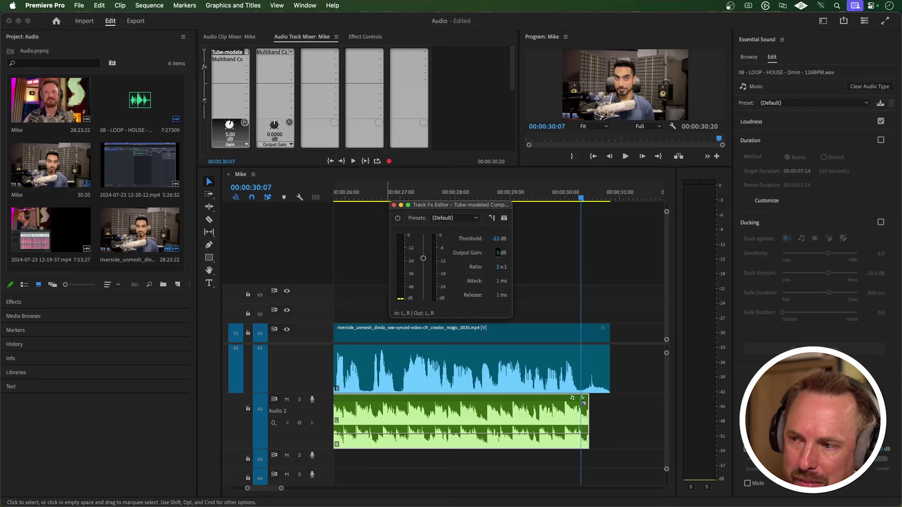
- Set the Tube-modeled Compressor's ratio to 4:1 and play the mix from 00:00:26:08
left_click(499, 266)
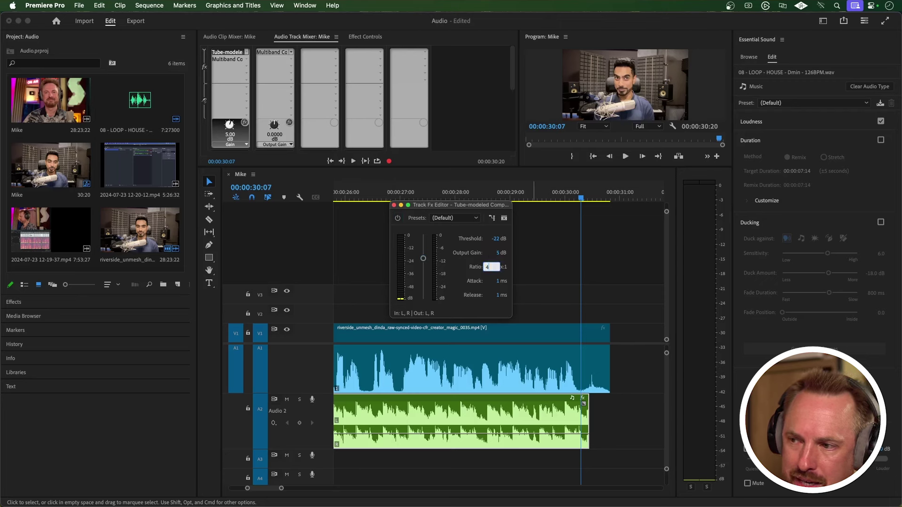
key("Return")
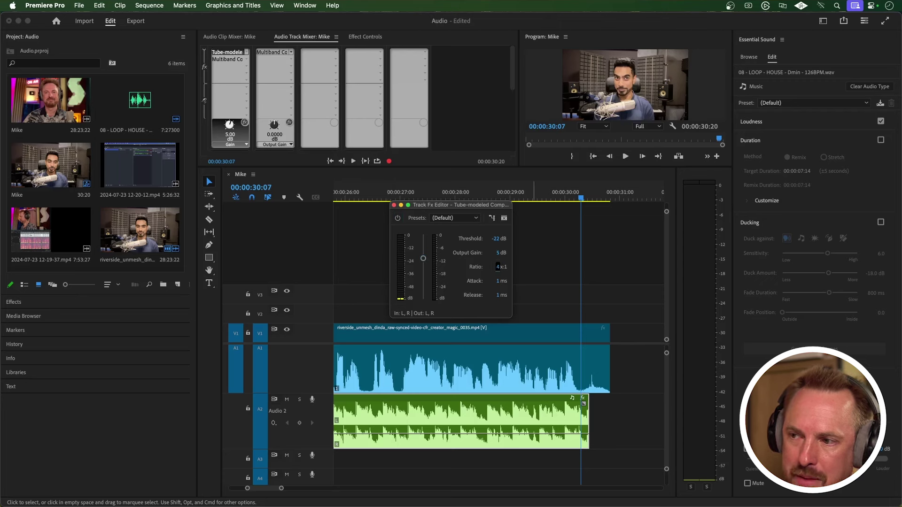
left_click(364, 196)
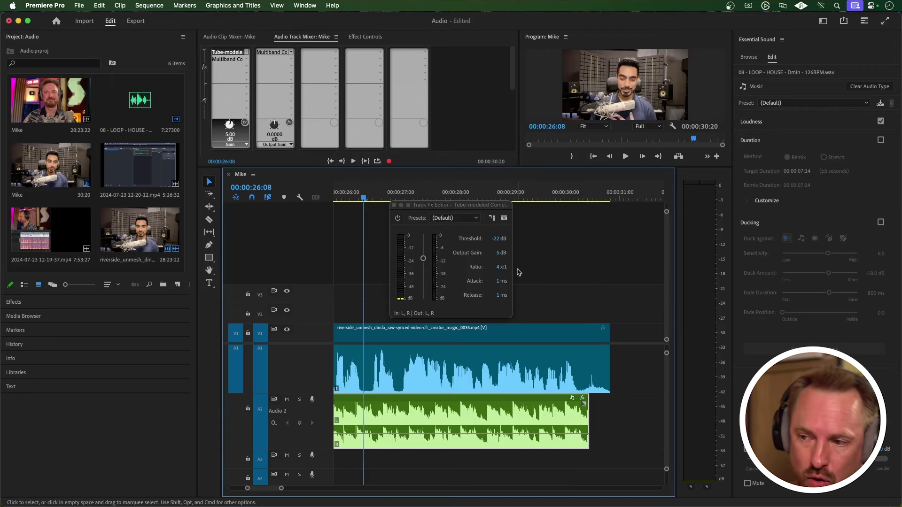
key("space")
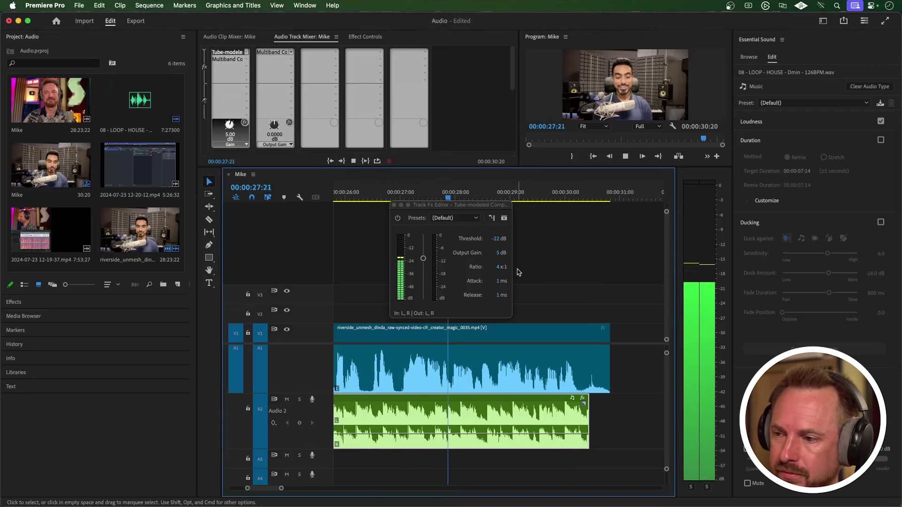